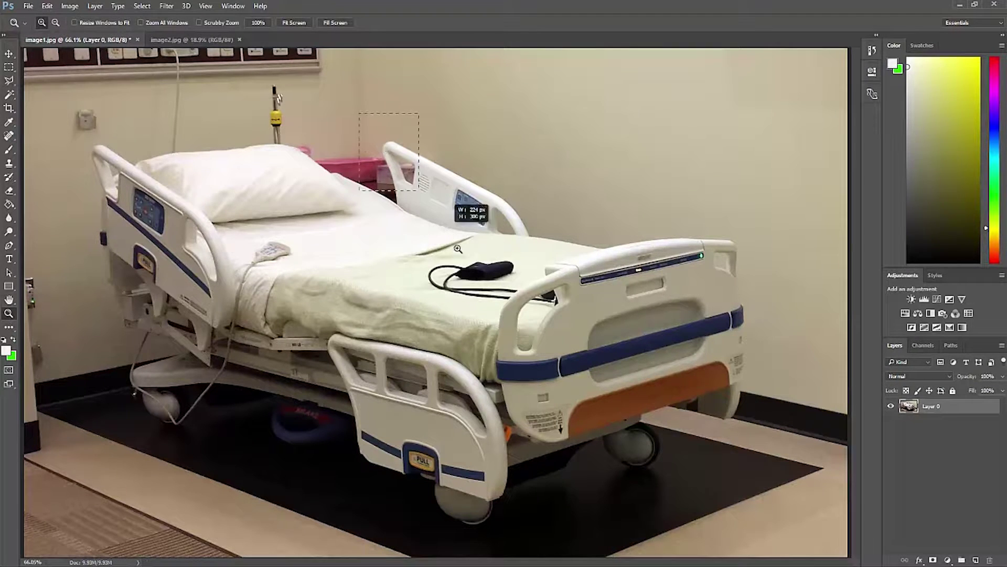
Step: Zoom in closely on the bed's head rail near the pillow
left_click_drag(360, 115, 462, 250)
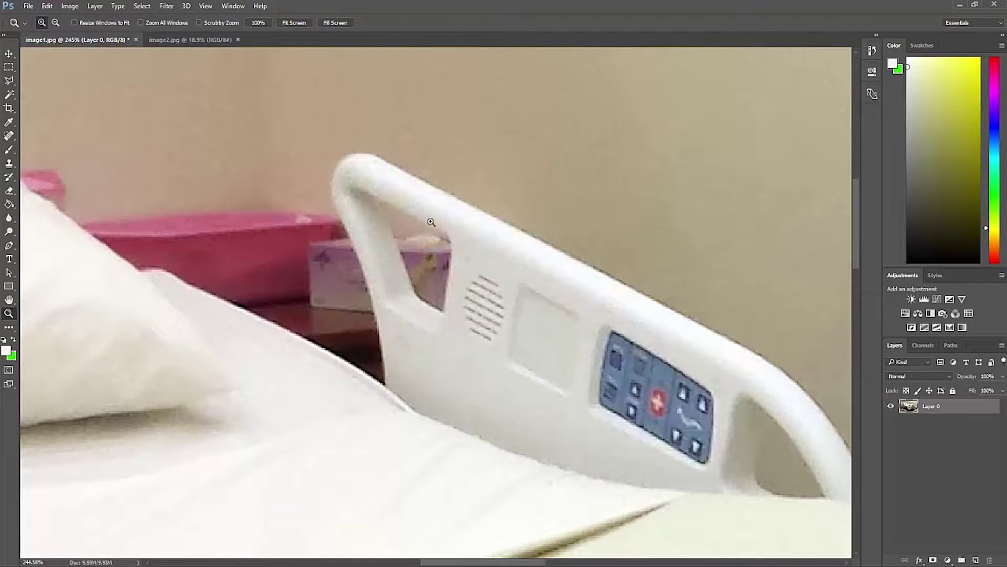
left_click(374, 243)
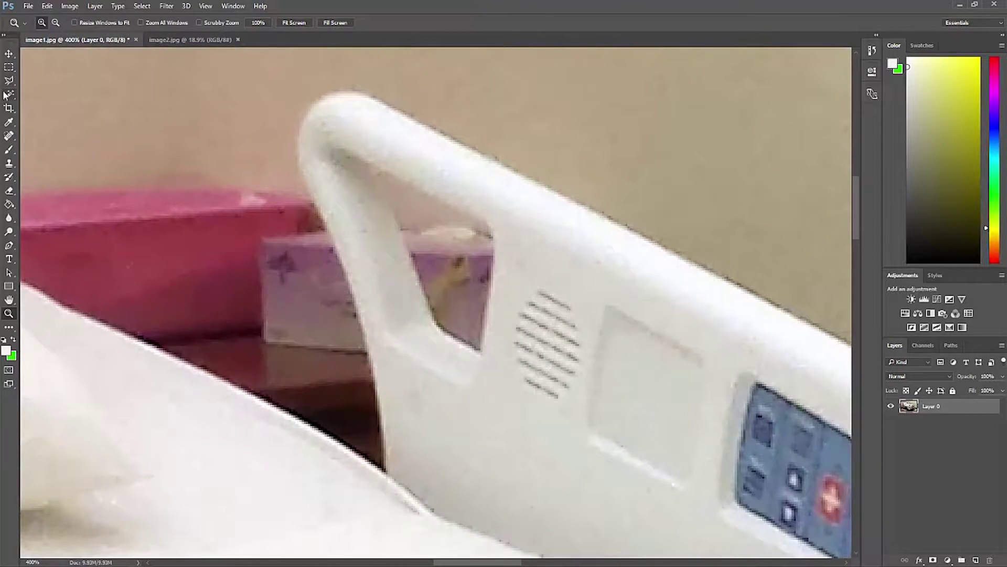
key("v")
left_click_drag(51, 102, 33, 101)
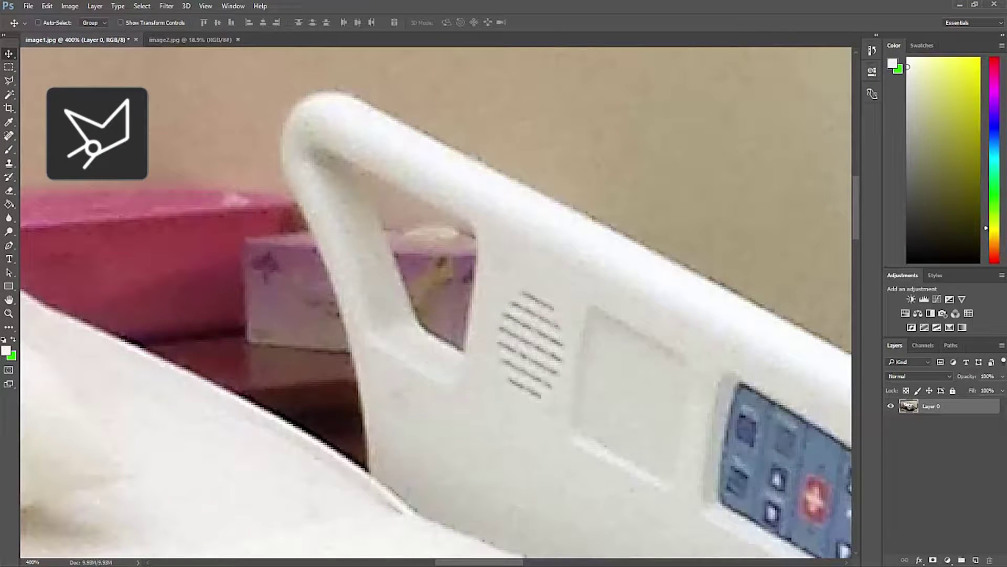
Step: Try a straight-sided Polygonal Lasso outline around the rail, then cancel it
left_click(11, 82)
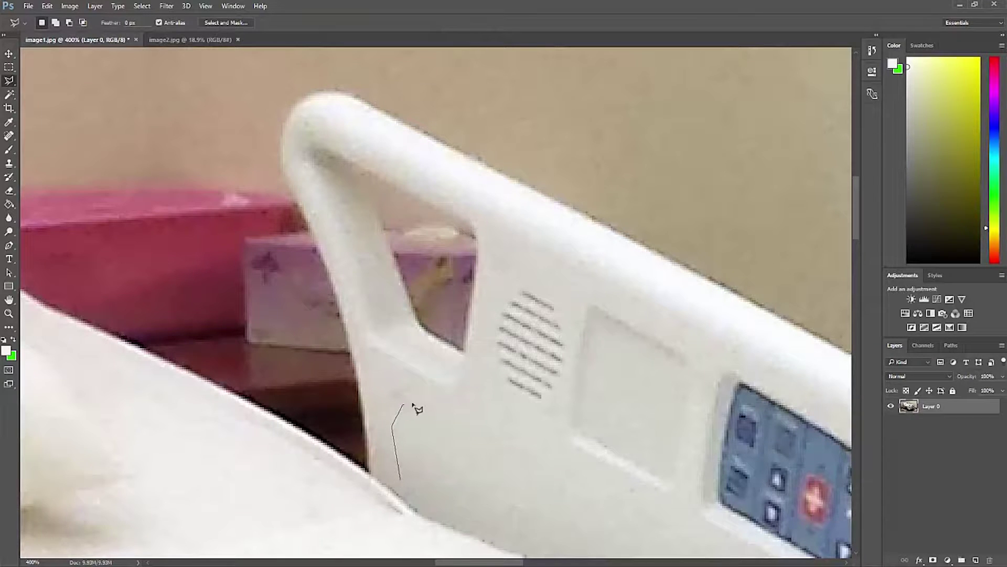
left_click(480, 420)
left_click(469, 513)
left_click(453, 479)
left_click(435, 427)
left_click(422, 443)
left_click(428, 480)
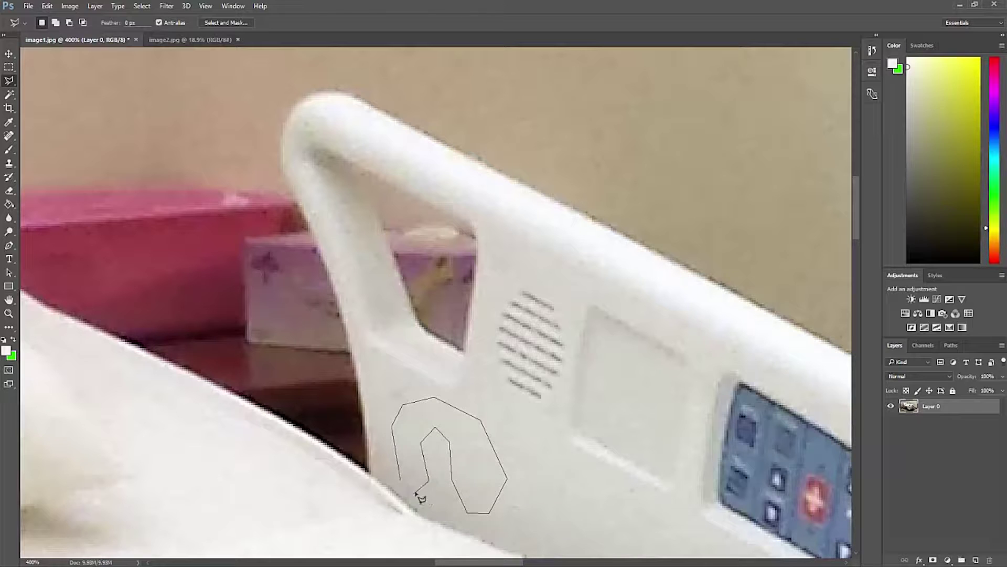
left_click(410, 486)
key("Escape")
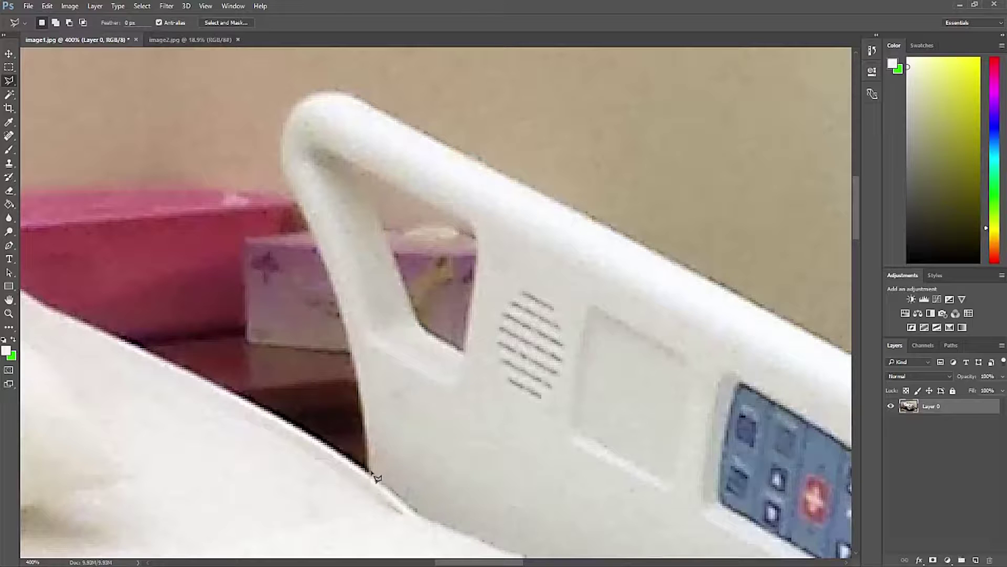
Step: Trace the rail's edge with the Magnetic Lasso and close the selection
left_click(370, 472)
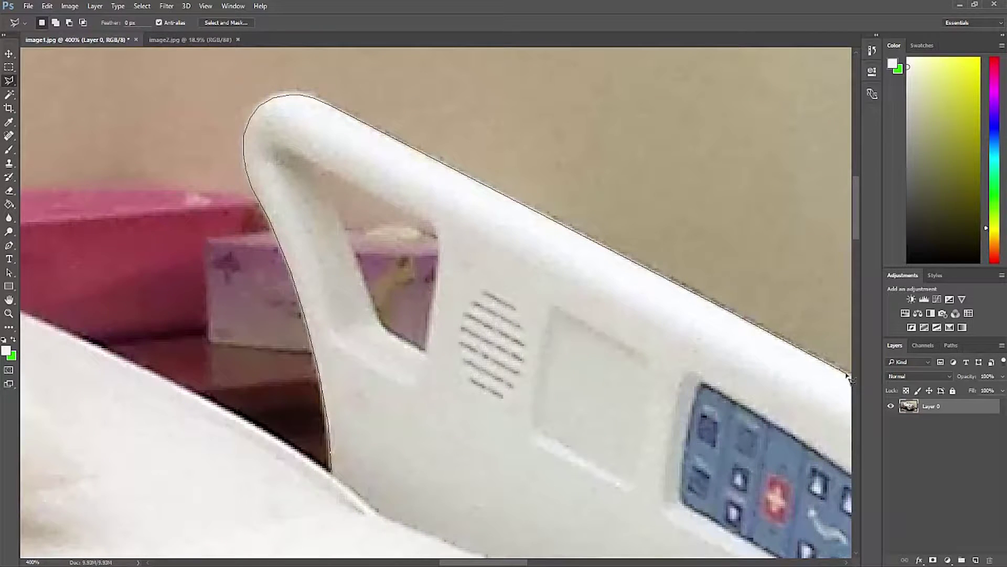
left_click(848, 375)
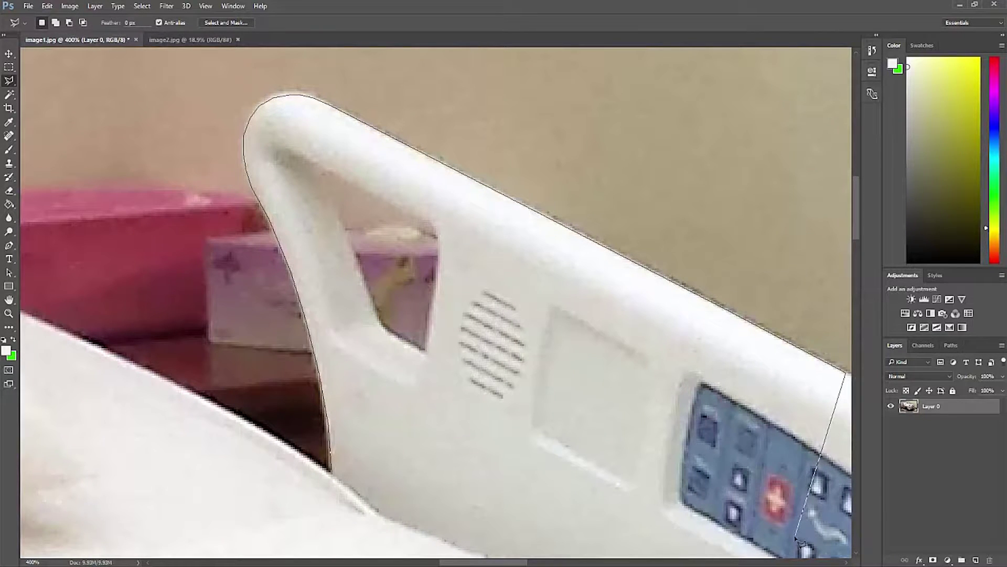
left_click(796, 539)
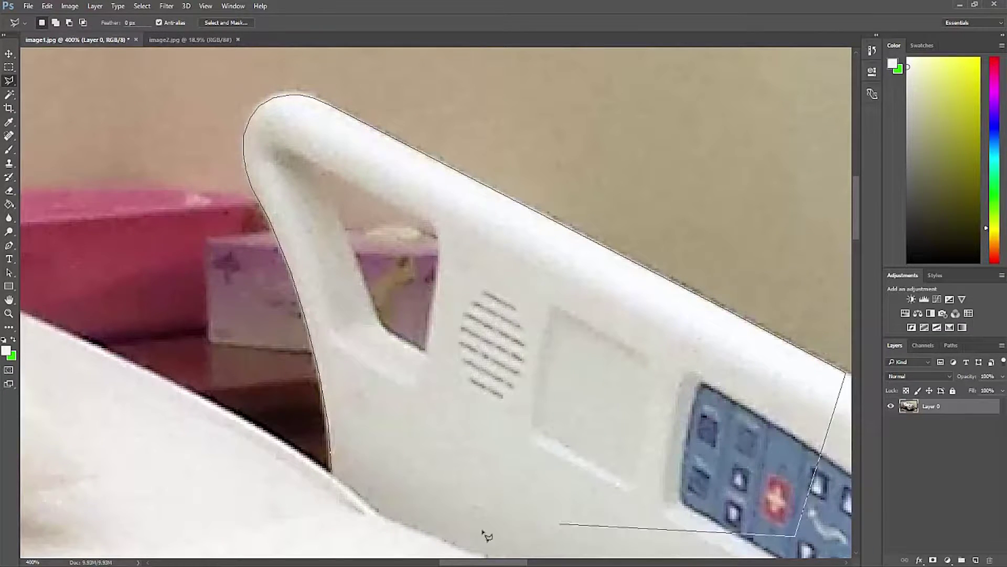
left_click(340, 504)
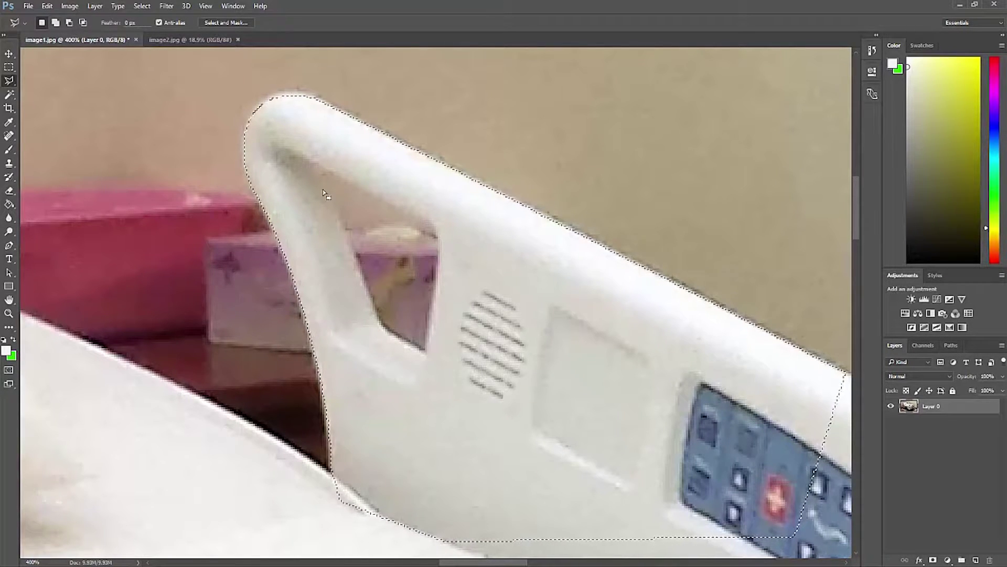
Step: Subtract a polygonal outline around the rail's hand-hole from the selection
left_click(70, 22)
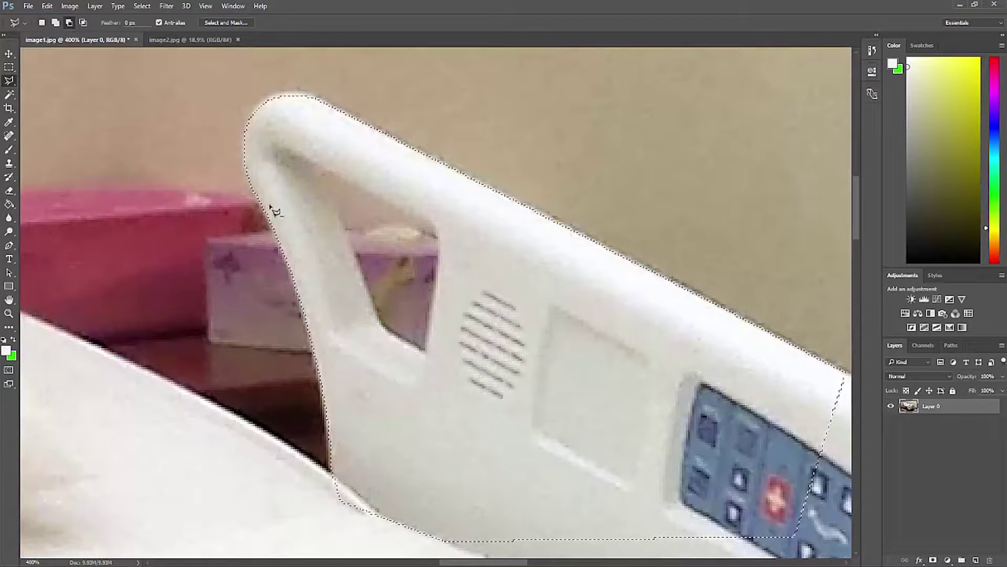
left_click(380, 325)
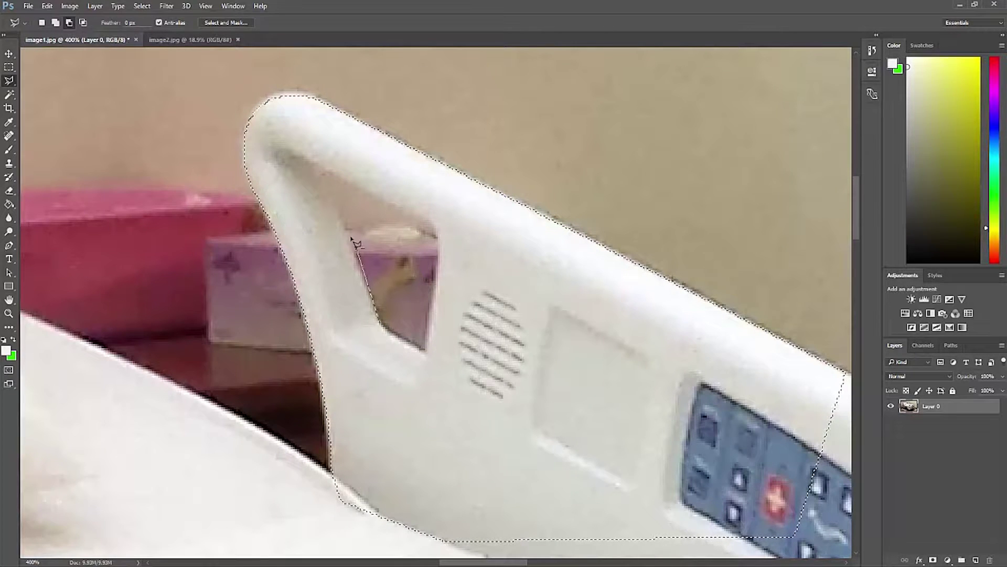
left_click(325, 174)
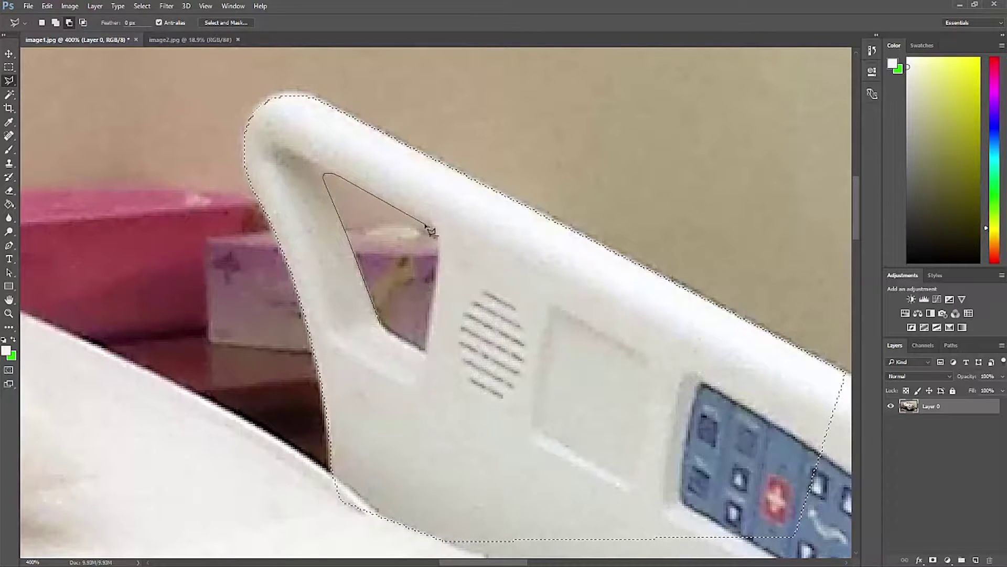
left_click(434, 227)
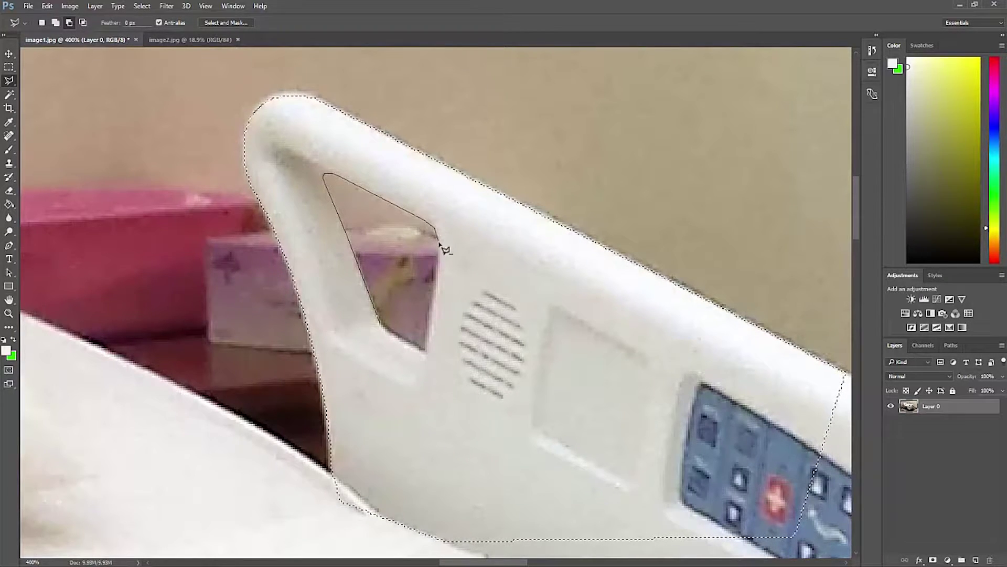
left_click(439, 268)
left_click(426, 350)
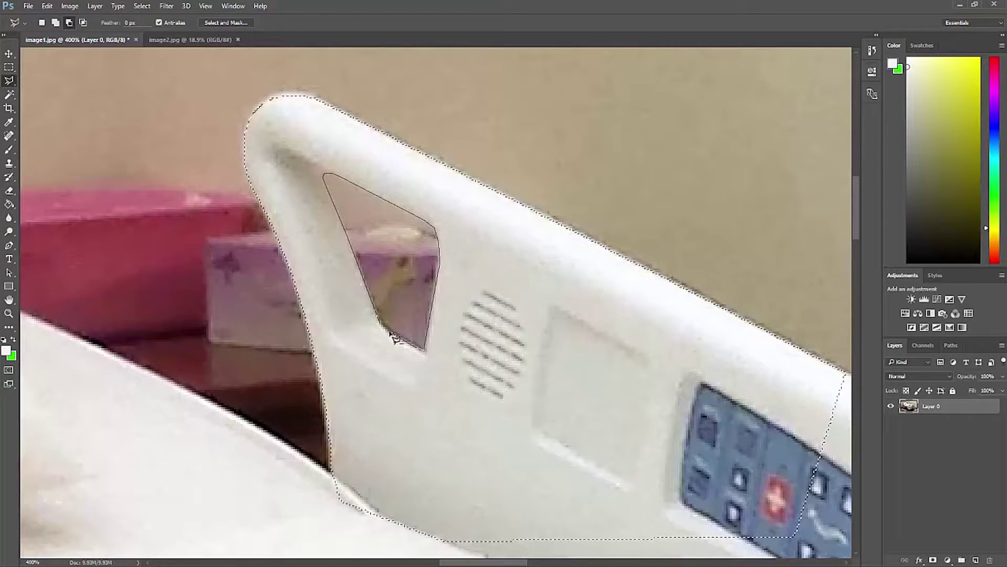
double_click(396, 338)
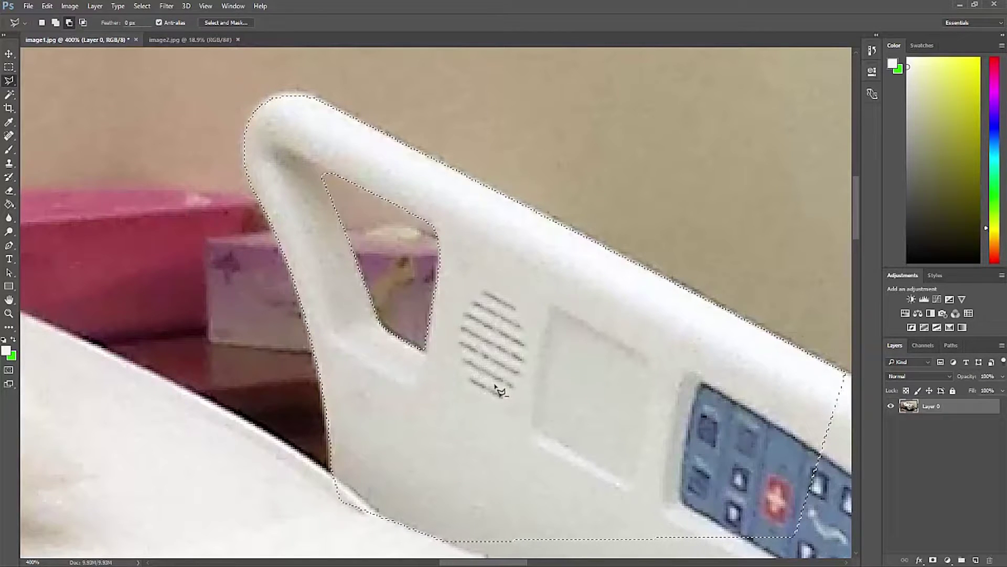
left_click(141, 5)
left_click(152, 48)
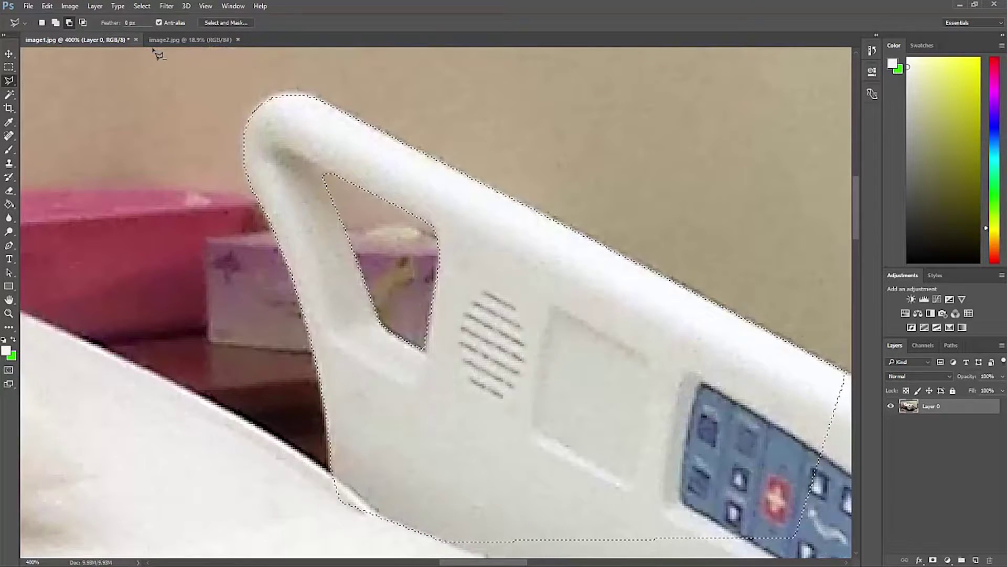
key("Delete")
key("ctrl+d")
key("m")
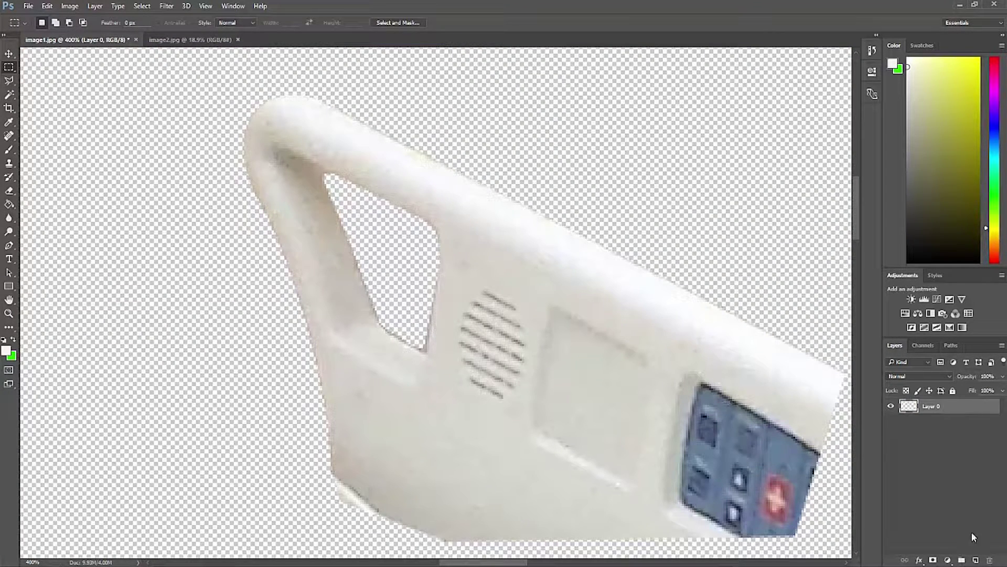
left_click(977, 559)
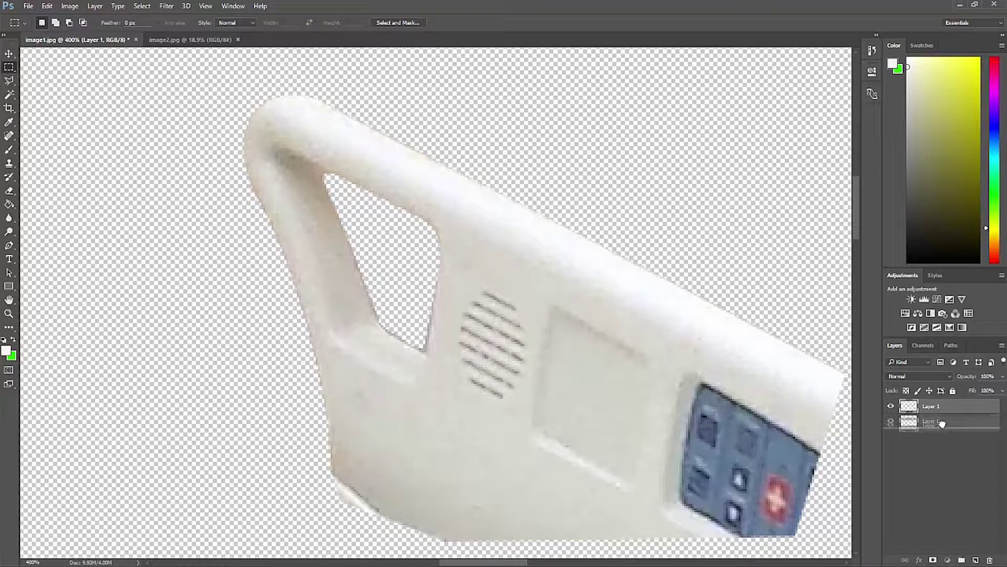
left_click_drag(943, 406, 941, 426)
left_click(9, 338)
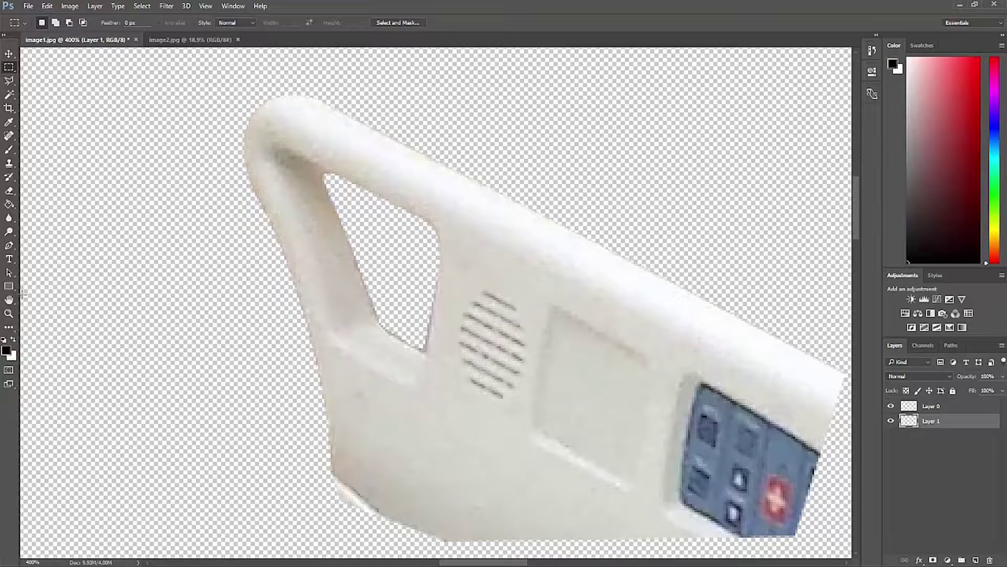
left_click(10, 205)
left_click(195, 280)
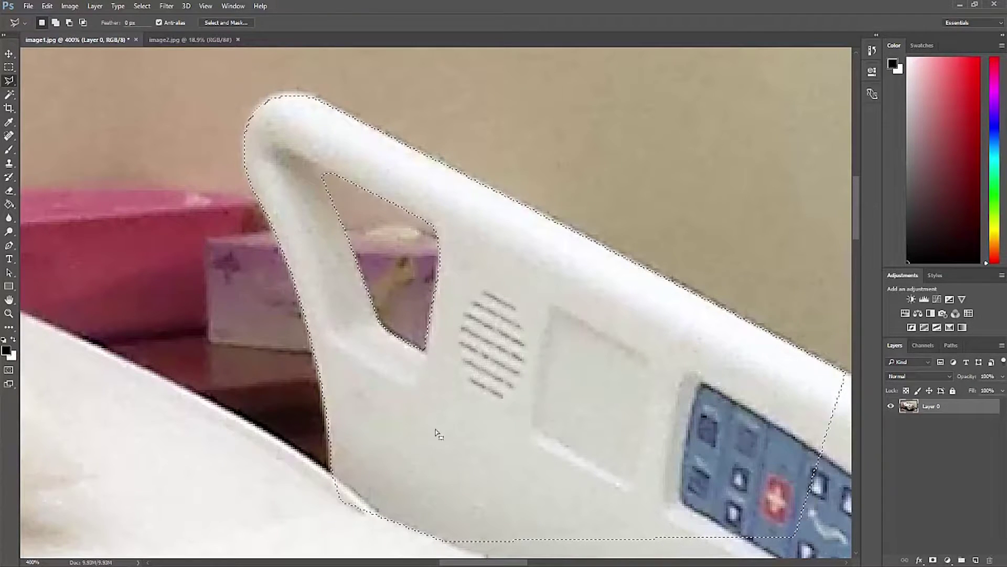
Step: Pan to the keypad and place Add-to-selection points along the rail's far curve
mouse_move(717, 425)
left_mouse_down()
mouse_move(607, 357)
mouse_move(443, 226)
left_mouse_up()
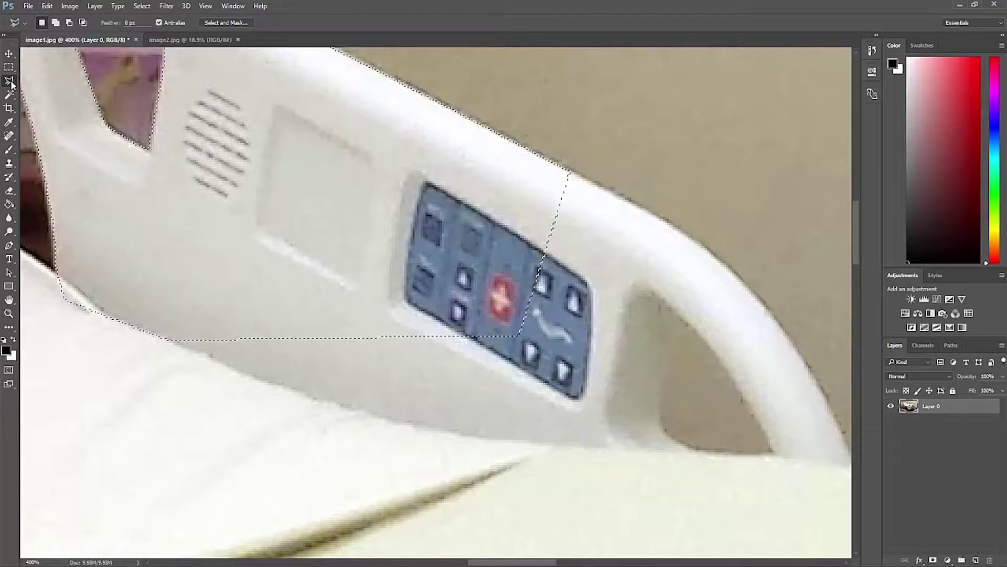
left_click(56, 23)
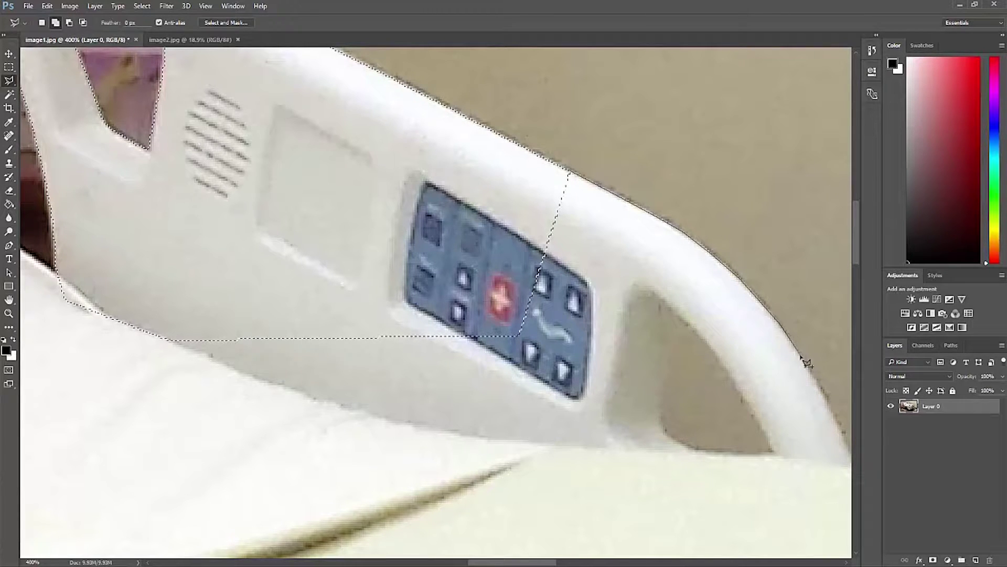
left_click(738, 388)
left_click(687, 326)
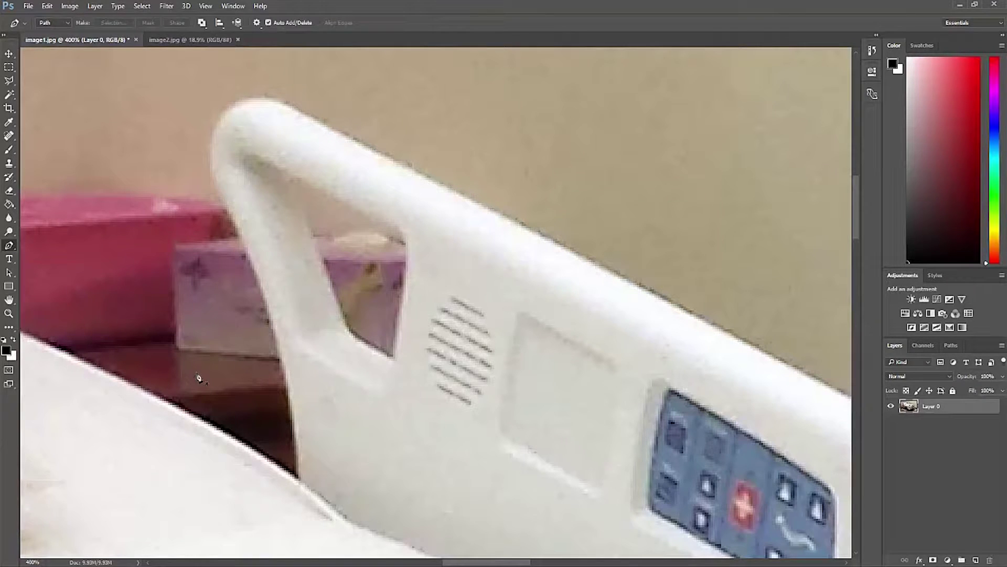
Step: Start a Pen path at the rail's lower left edge, curving around the rounded handle top
key("v")
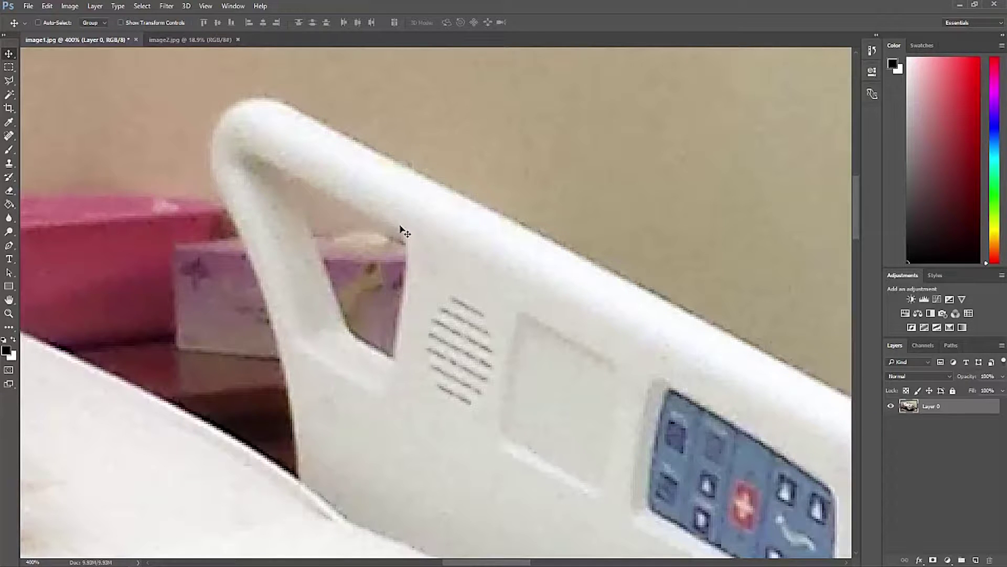
key("p")
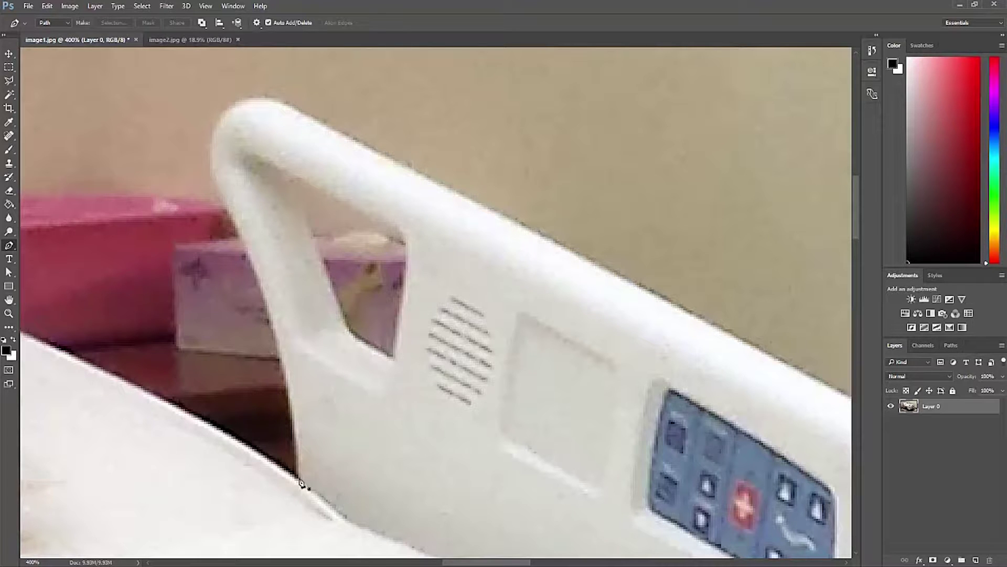
left_click(300, 479)
left_click_drag(287, 385, 282, 346)
left_click_drag(256, 272, 248, 251)
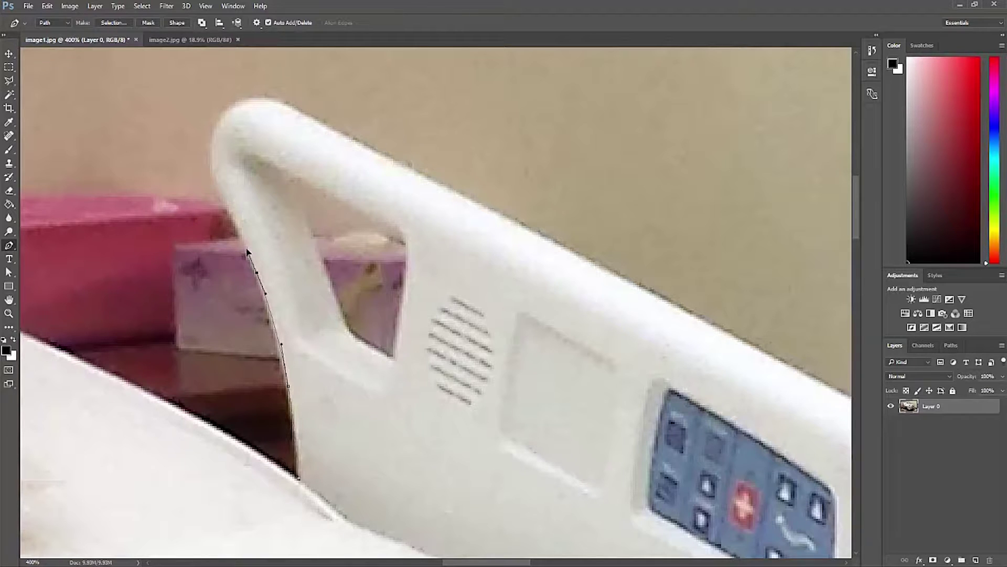
left_click(218, 191, "ctrl")
left_click_drag(241, 104, 283, 75)
left_click(310, 118)
left_click(390, 159)
left_click_drag(391, 162, 416, 173)
Step: Extend the path along the rail's top and bottom edges, closing it at the start
left_click(818, 386)
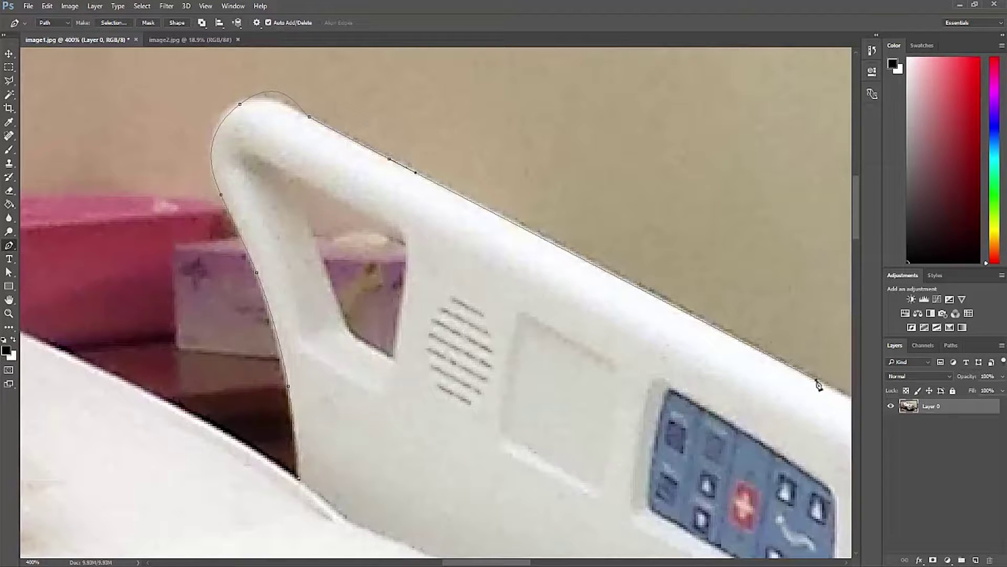
left_click(731, 528)
left_click(561, 550)
left_click(318, 507)
left_click(299, 478)
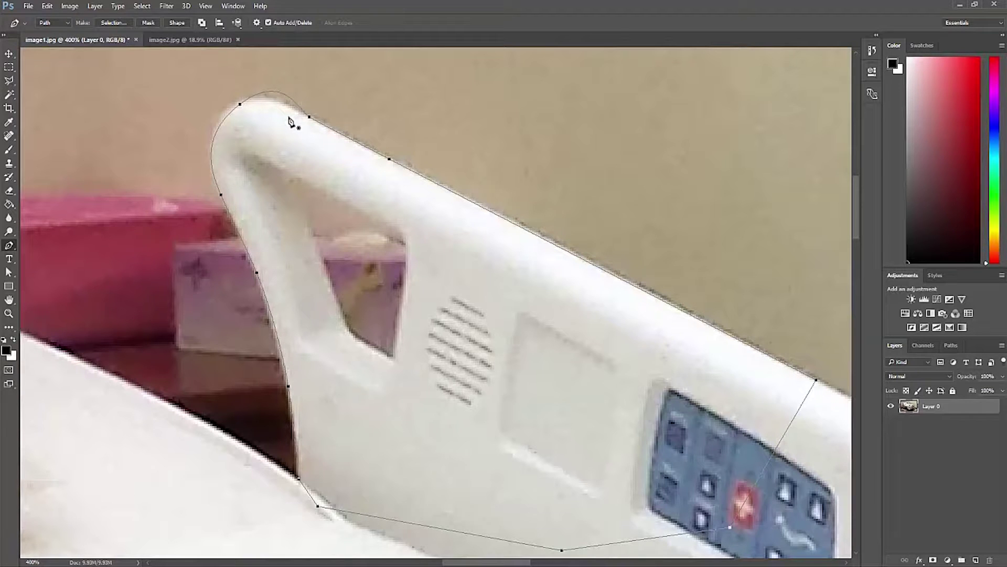
left_click(10, 273)
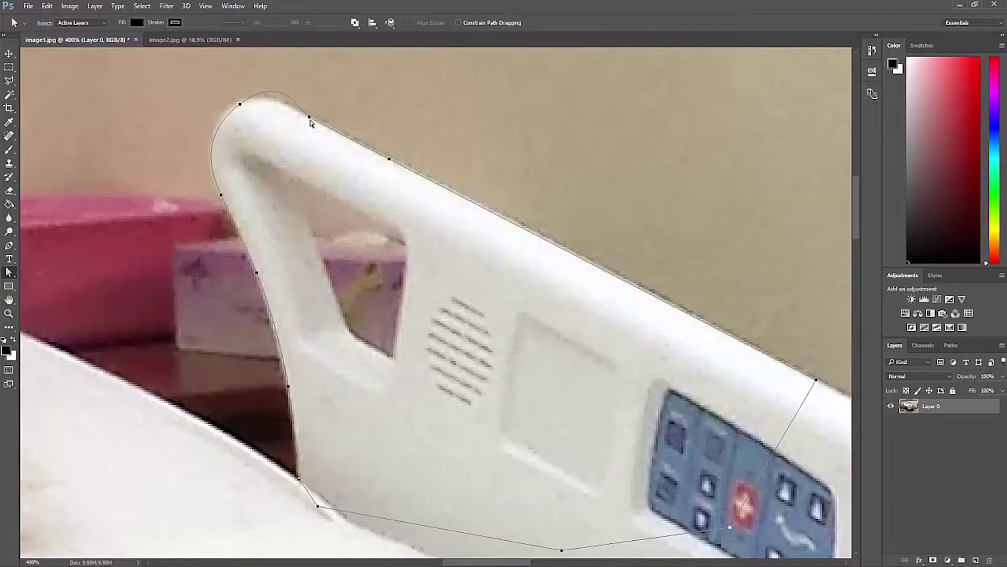
Step: Reshape the path's curve at the handle top so it hugs the rail
left_click(240, 105)
left_click_drag(281, 78, 228, 111)
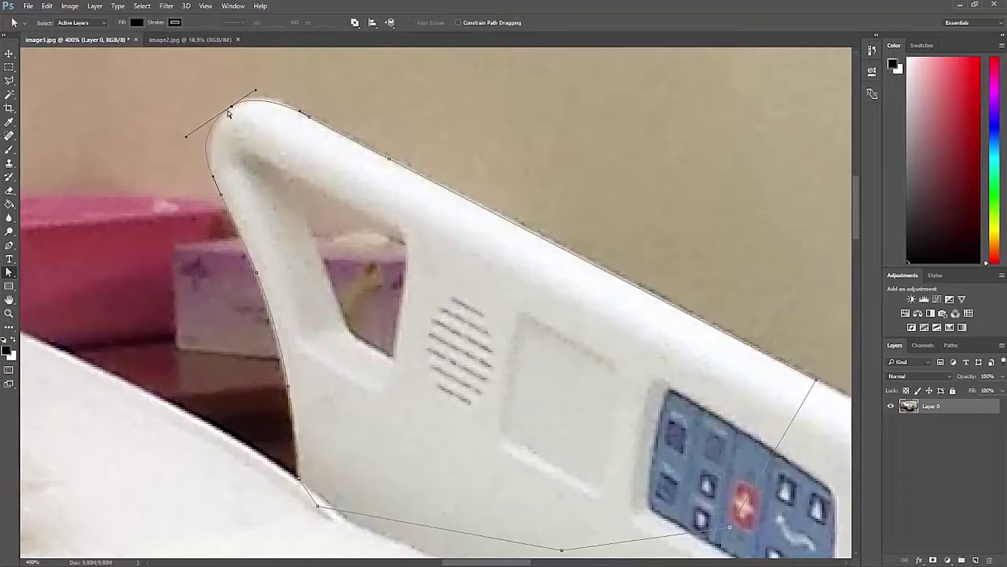
left_click_drag(188, 140, 195, 148)
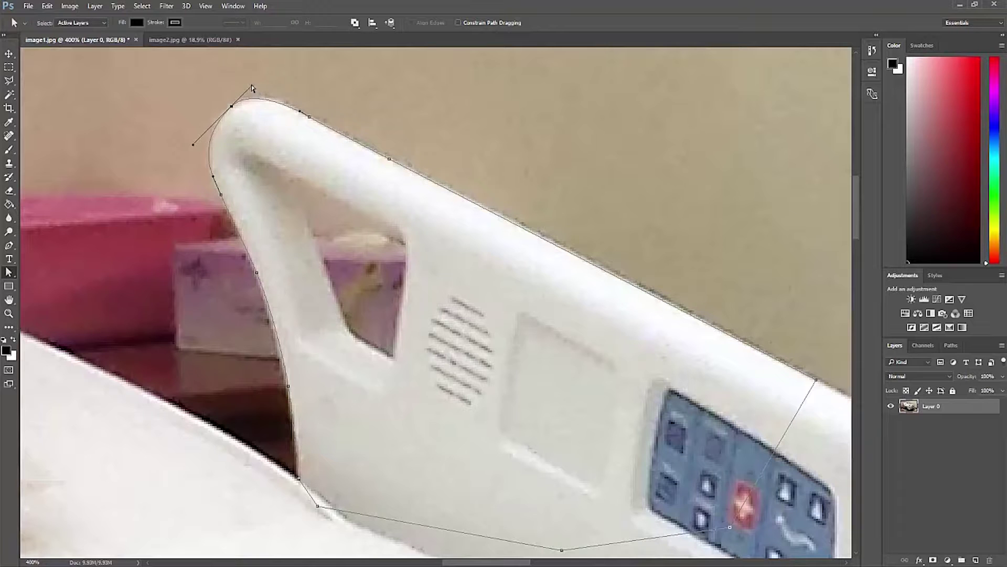
left_click_drag(253, 86, 253, 87)
Step: Load the Work Path from the Paths panel as a selection around the rail
left_click(949, 345)
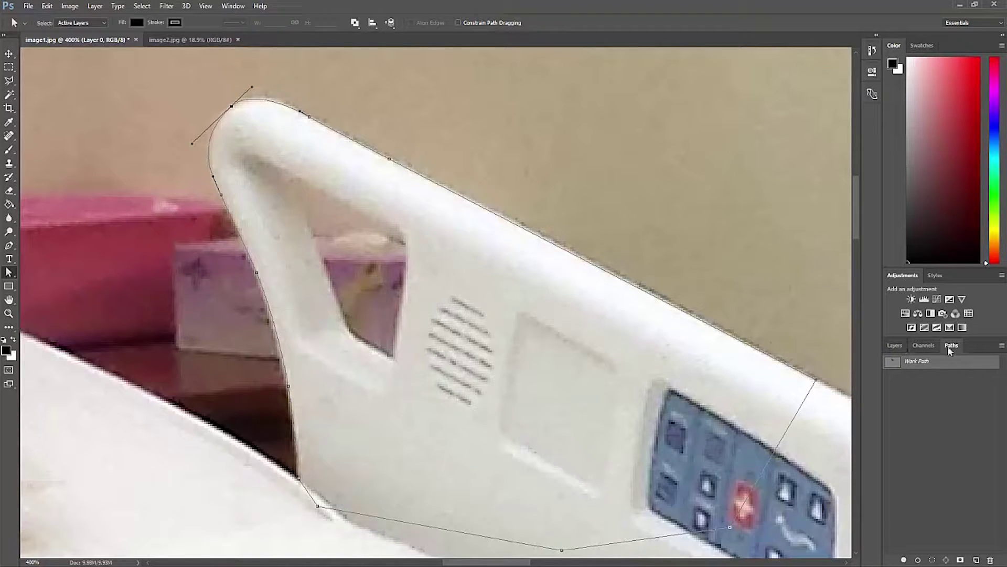
left_click(896, 345)
left_click(950, 347)
left_click(933, 560)
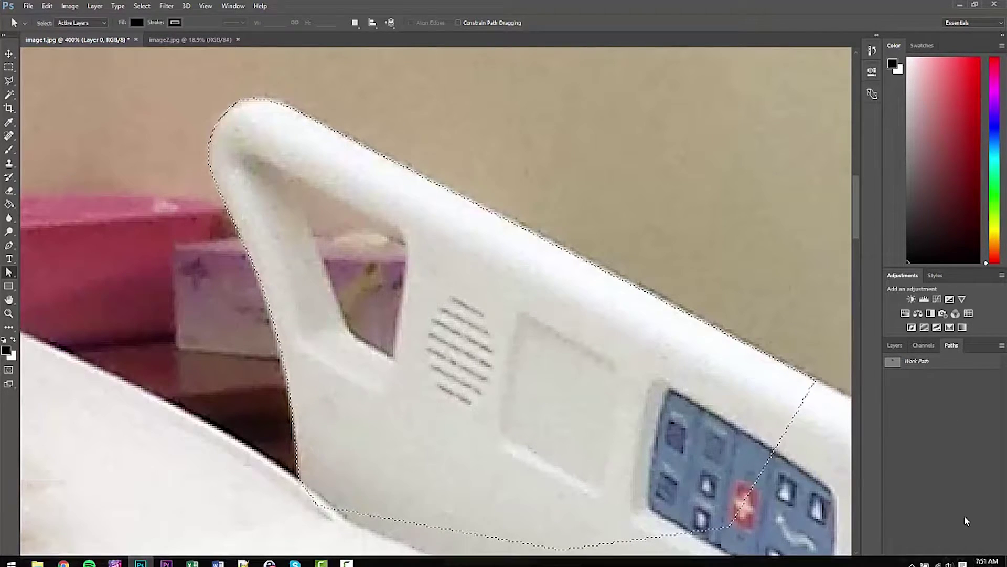
Step: Create empty Path 1, drop the rail selection, and make Path 1 active
left_click(976, 560)
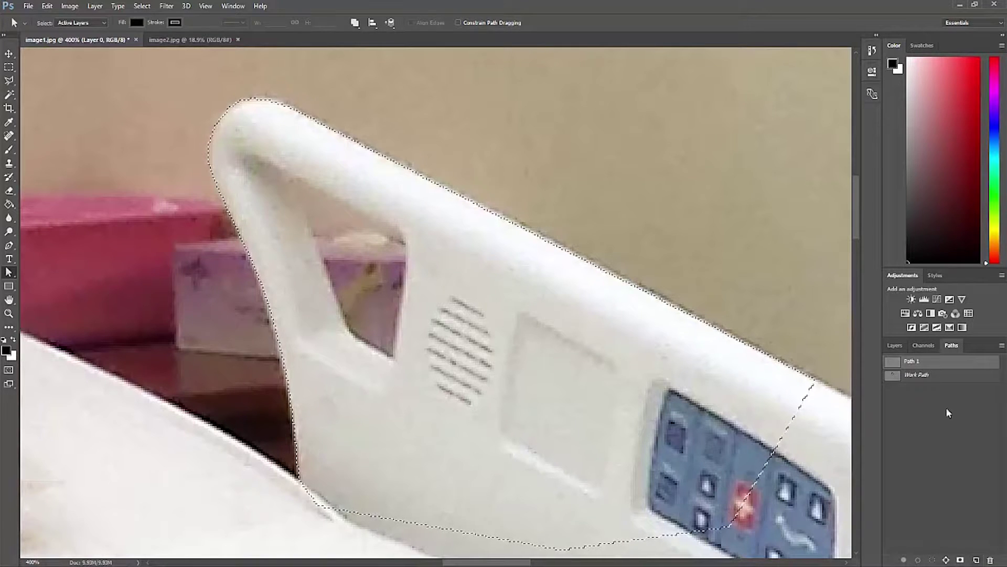
key("m")
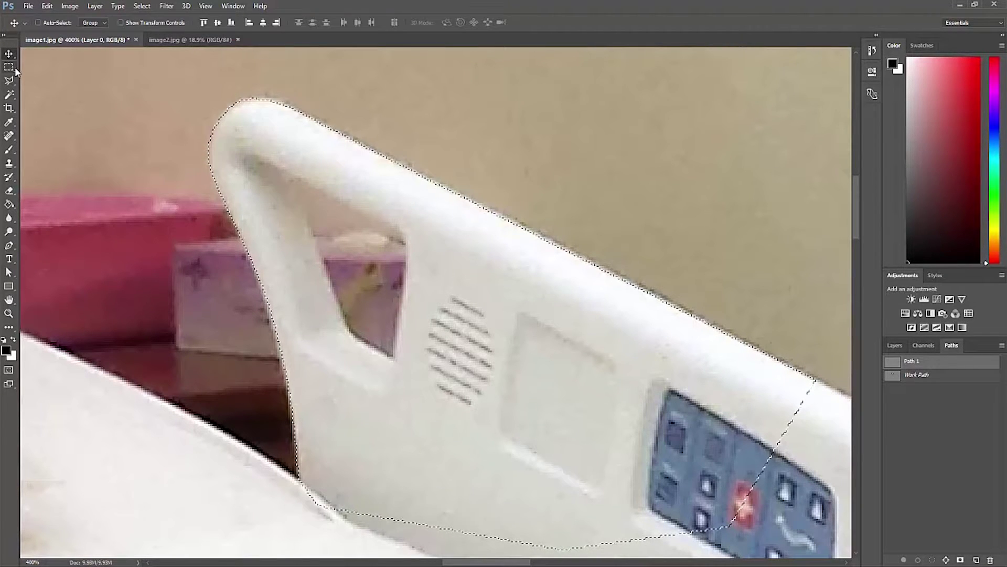
key("ctrl+d")
left_click(919, 376)
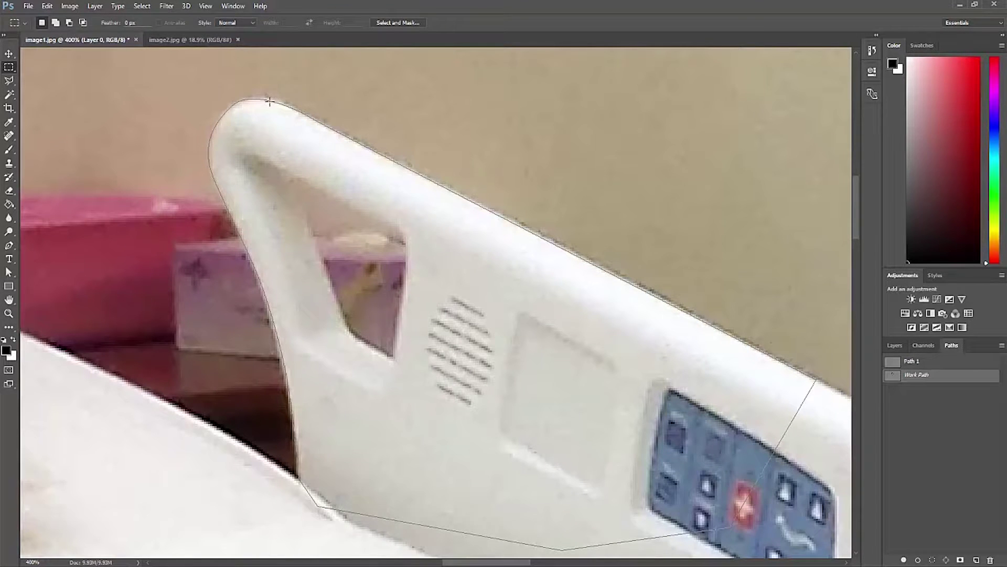
left_click(955, 362)
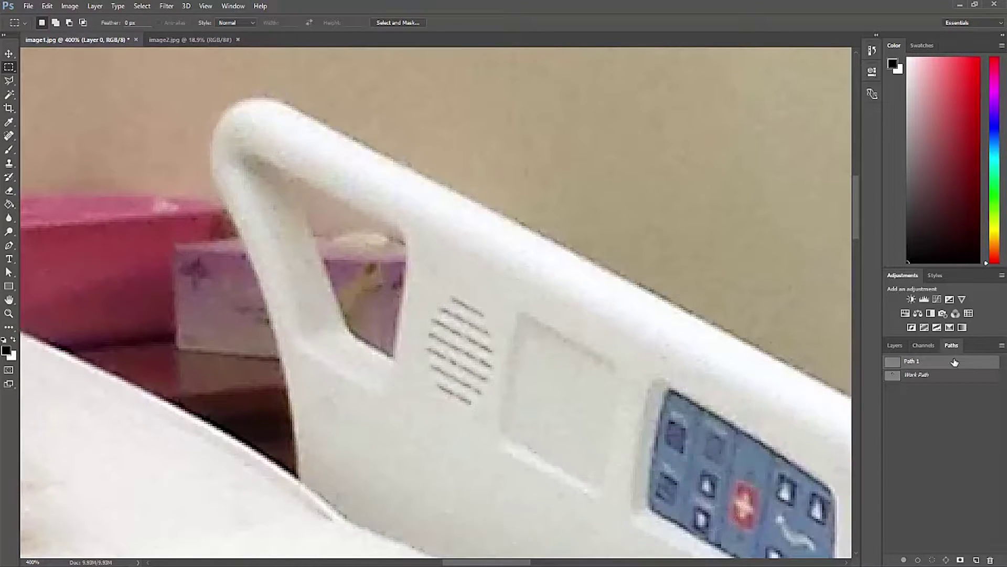
Step: Outline the handle opening with the Pen in Path 1, then view at 100%
left_click(10, 246)
left_click(275, 277)
mouse_move(303, 230)
left_mouse_down()
mouse_move(337, 211)
mouse_move(394, 233)
left_mouse_up()
left_click_drag(401, 280, 405, 313)
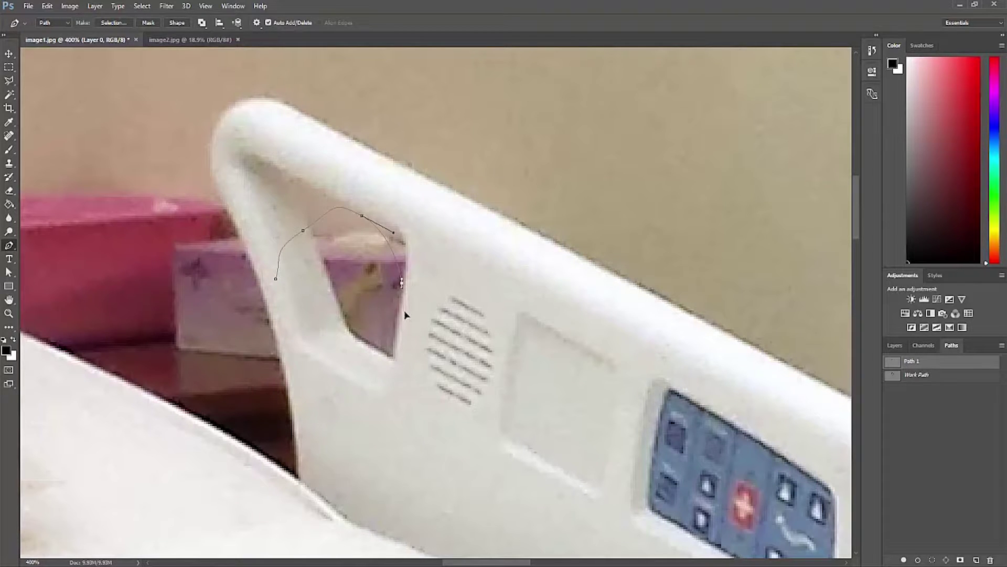
left_click(277, 279)
left_click(960, 378)
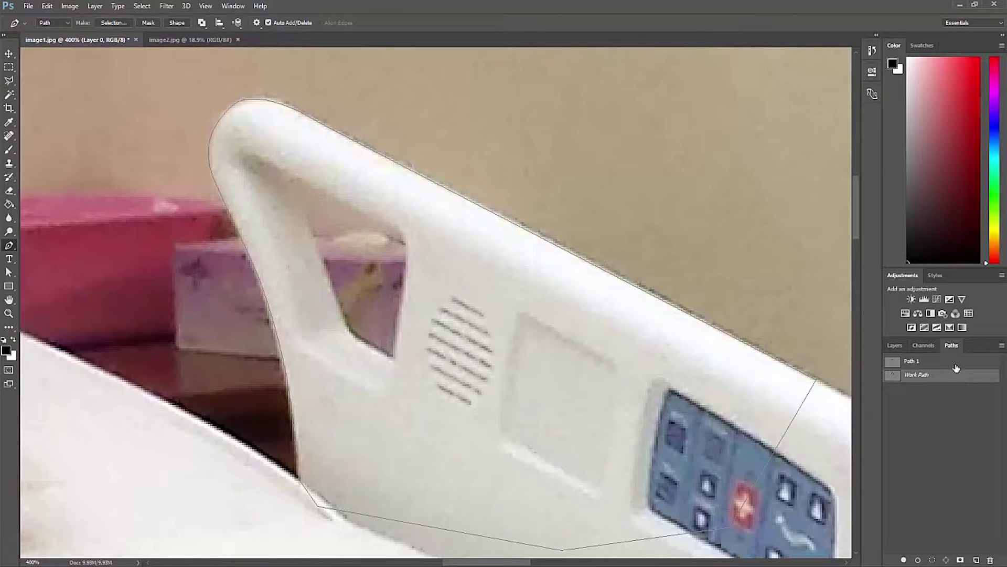
left_click(954, 362)
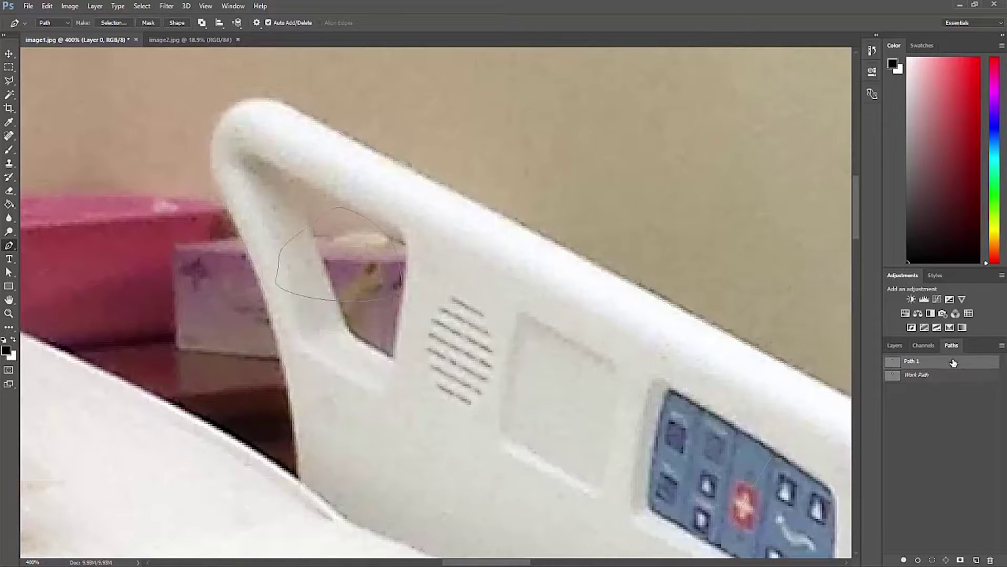
double_click(9, 314)
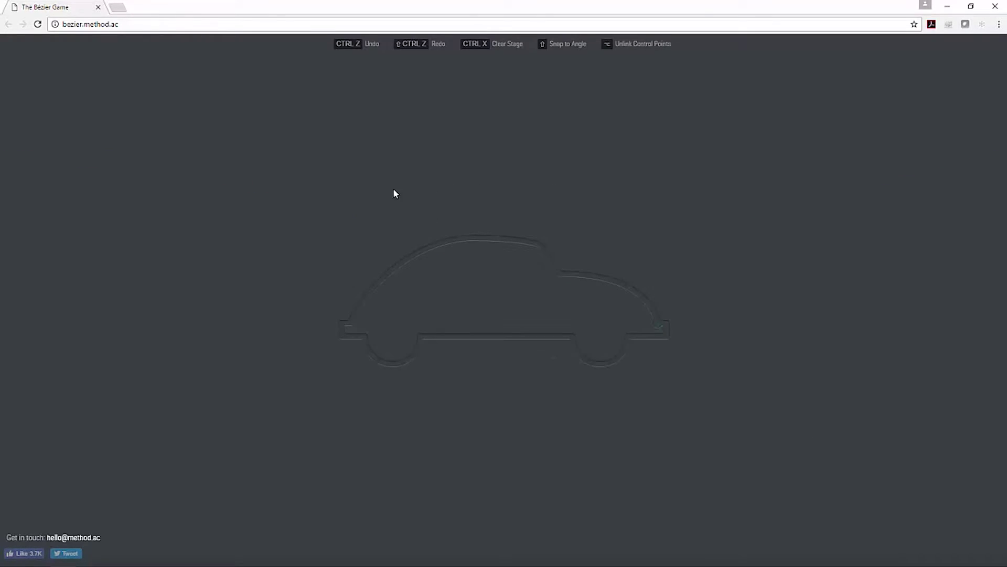
Step: Place bezier nodes from the car's rear, up the rear window, over the roof, and down the front bumper
left_click(659, 323)
left_click_drag(634, 293, 617, 280)
left_click(555, 276)
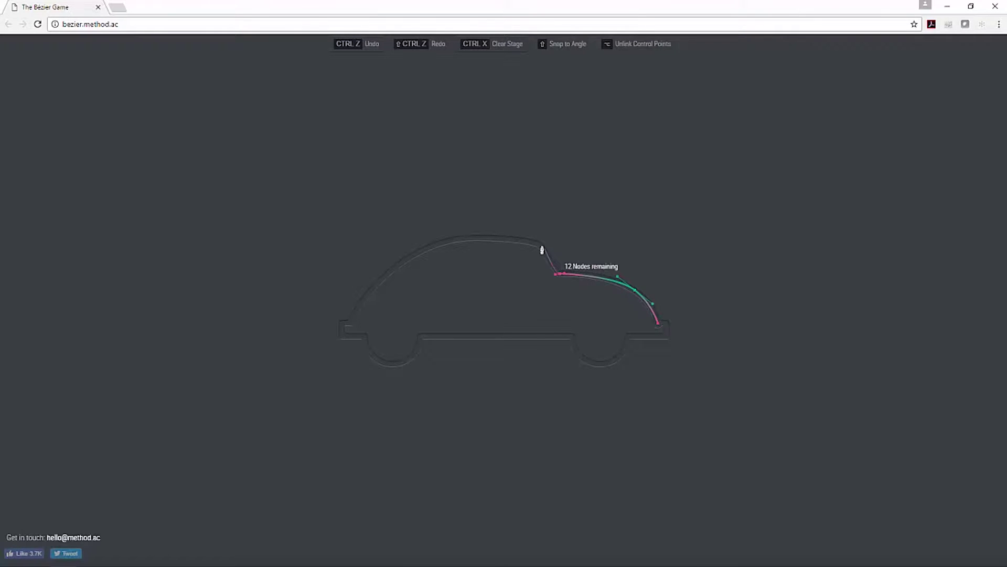
left_click(540, 246)
left_click_drag(454, 242, 427, 245)
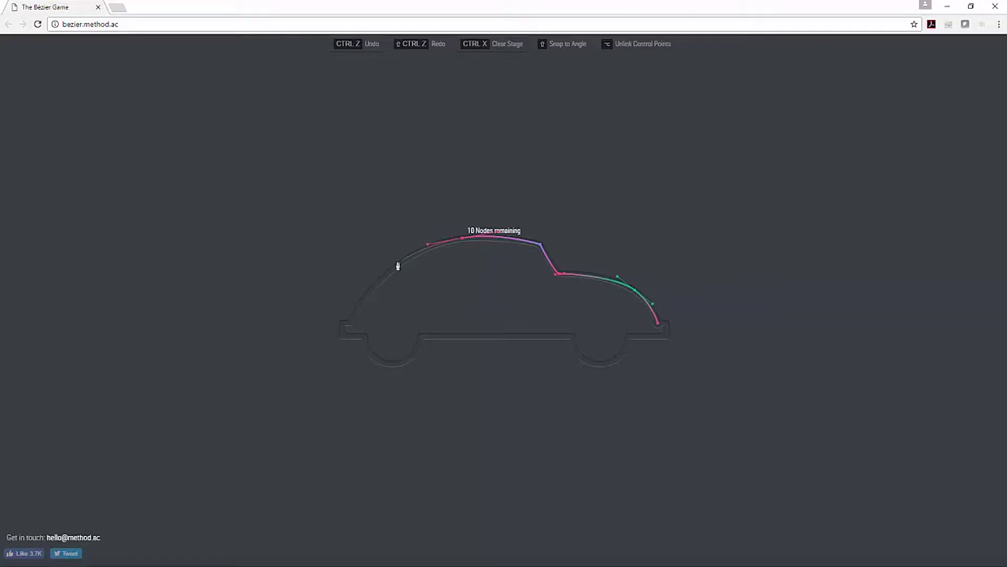
left_click_drag(377, 288, 362, 305)
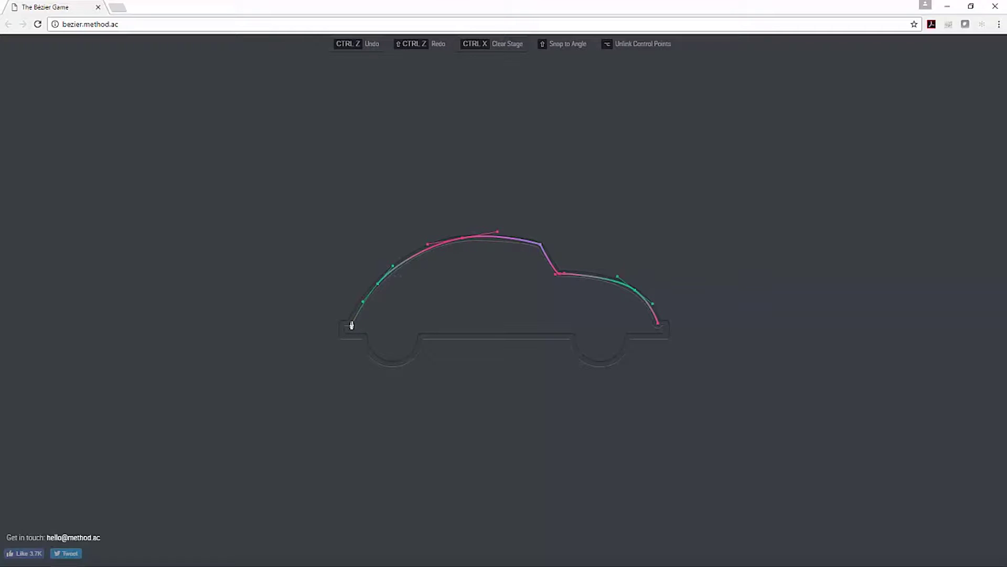
left_click(350, 324)
left_click(343, 326)
left_click(341, 339)
left_click(365, 339)
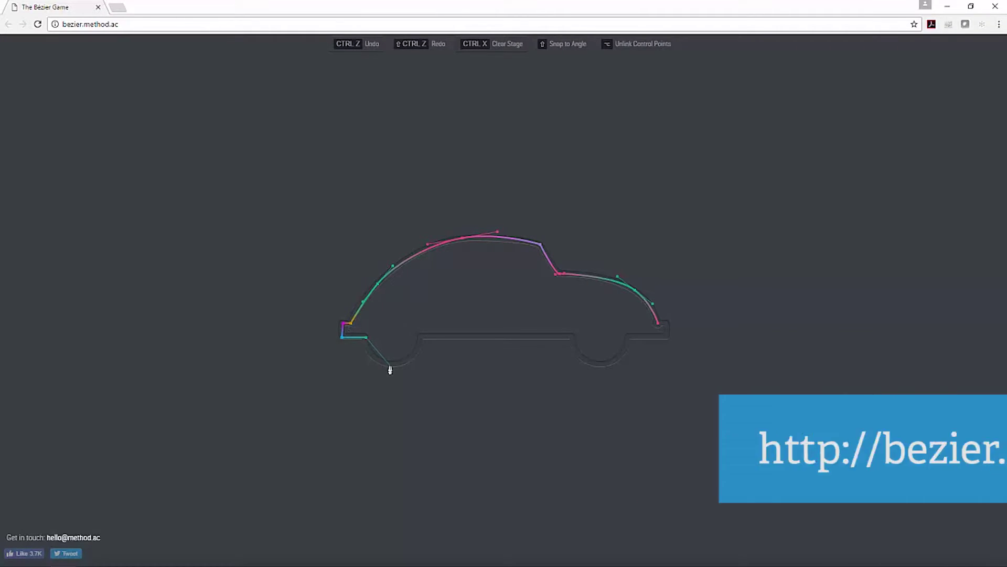
left_click_drag(390, 366, 418, 368)
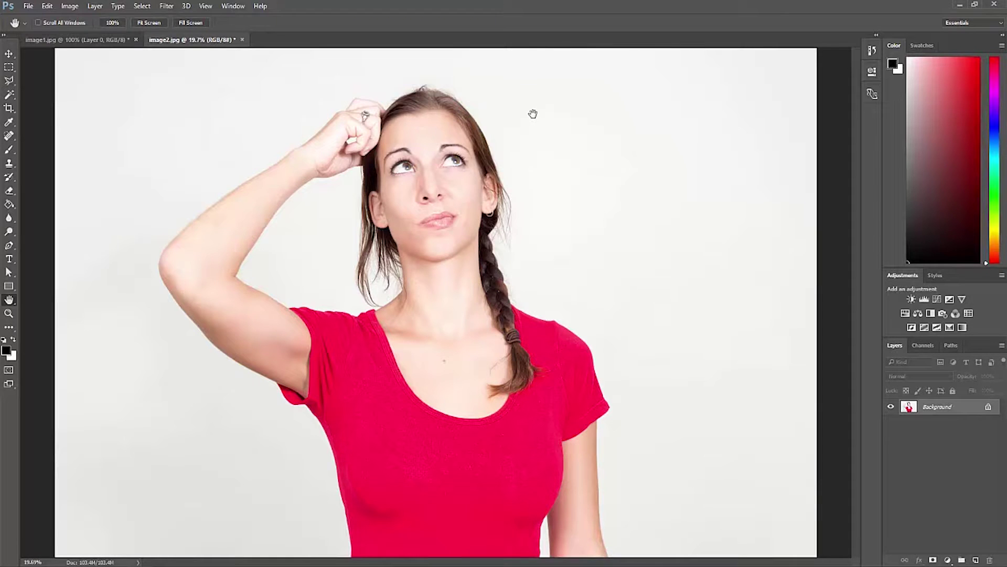
Step: Zoom in on the hair beside the neck, fit the photo back, then enter Select and Mask
left_click(9, 314)
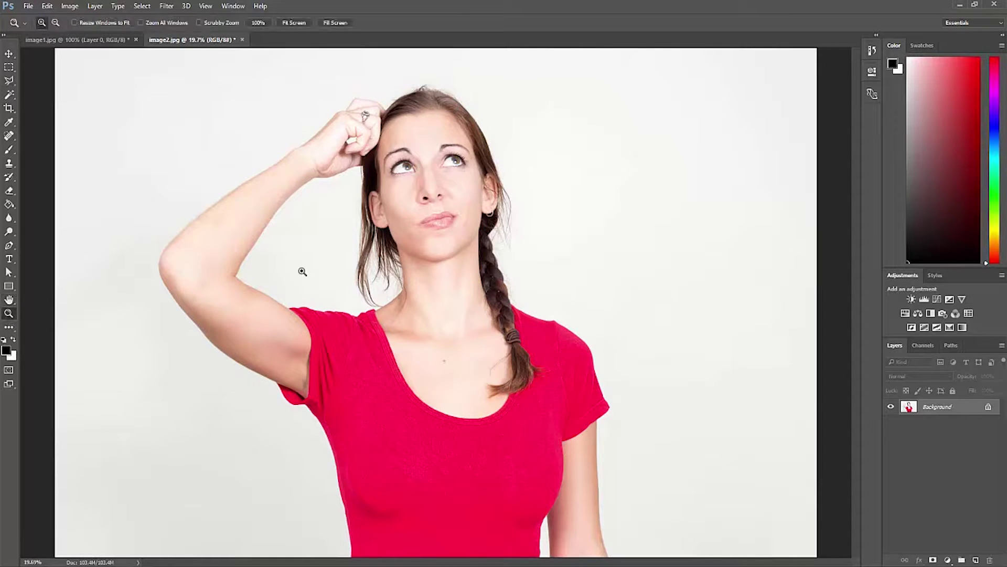
left_click_drag(328, 216, 394, 304)
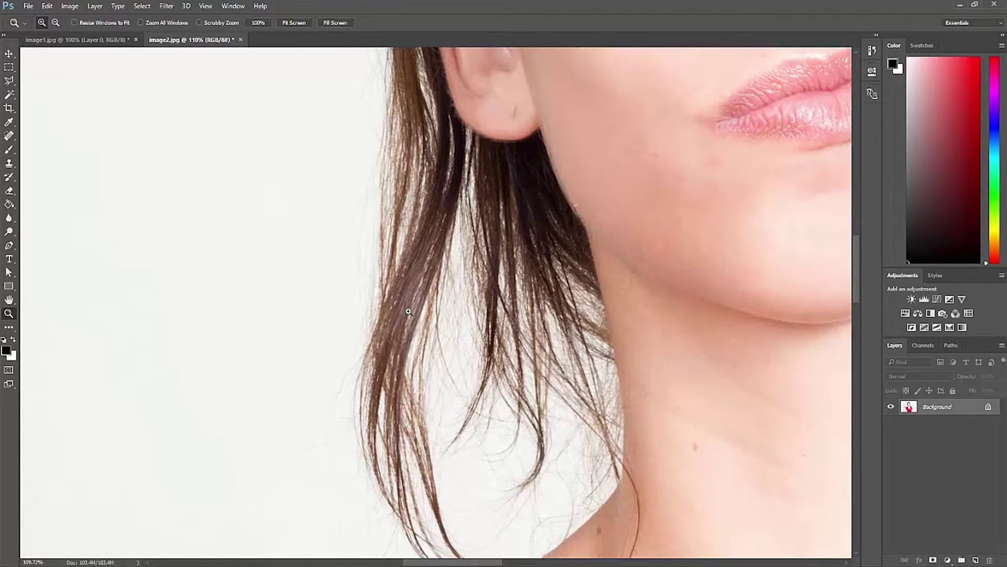
key("ctrl+0")
key("m")
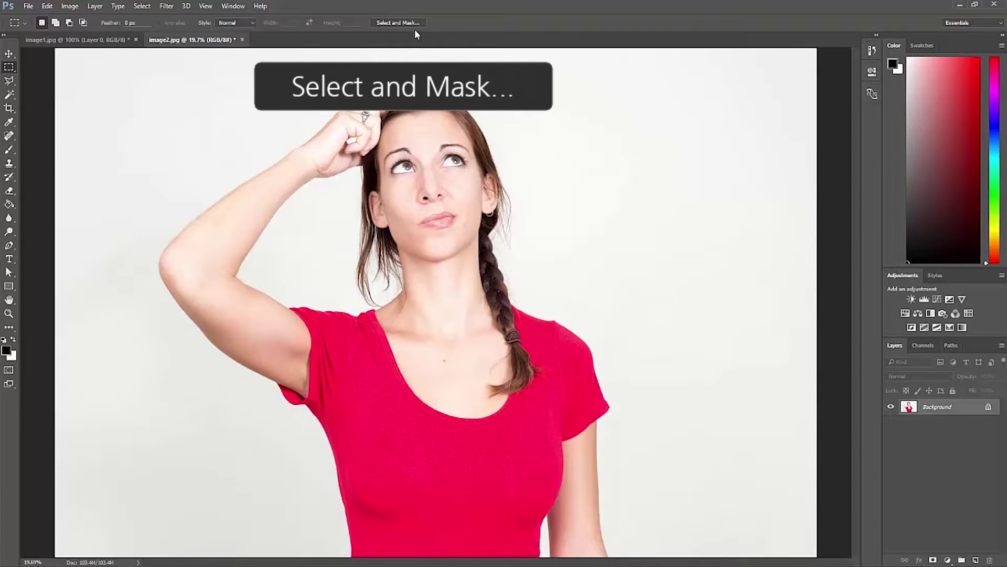
left_click(398, 22)
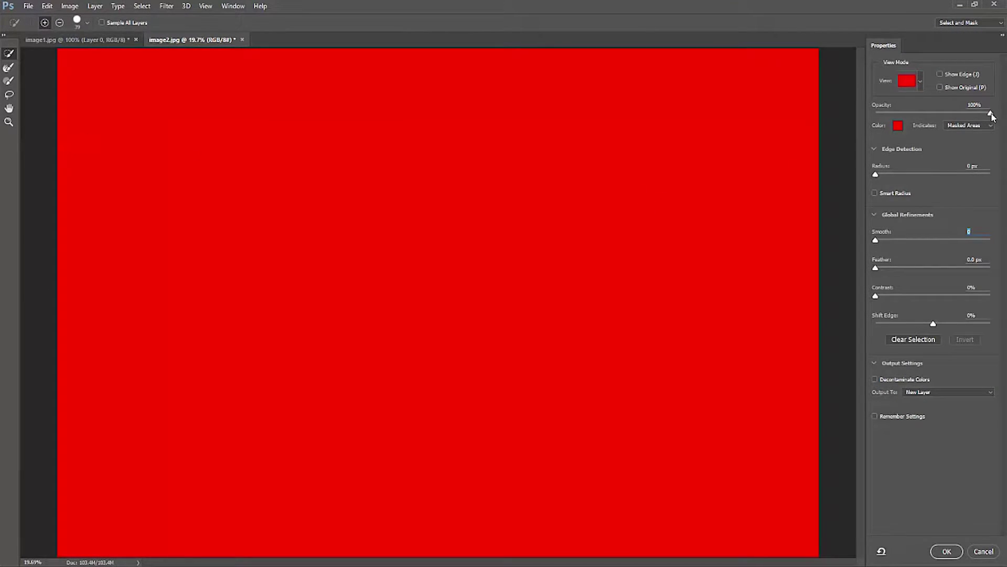
Step: Set the mask view to Onion Skin with lowered transparency
left_click(921, 81)
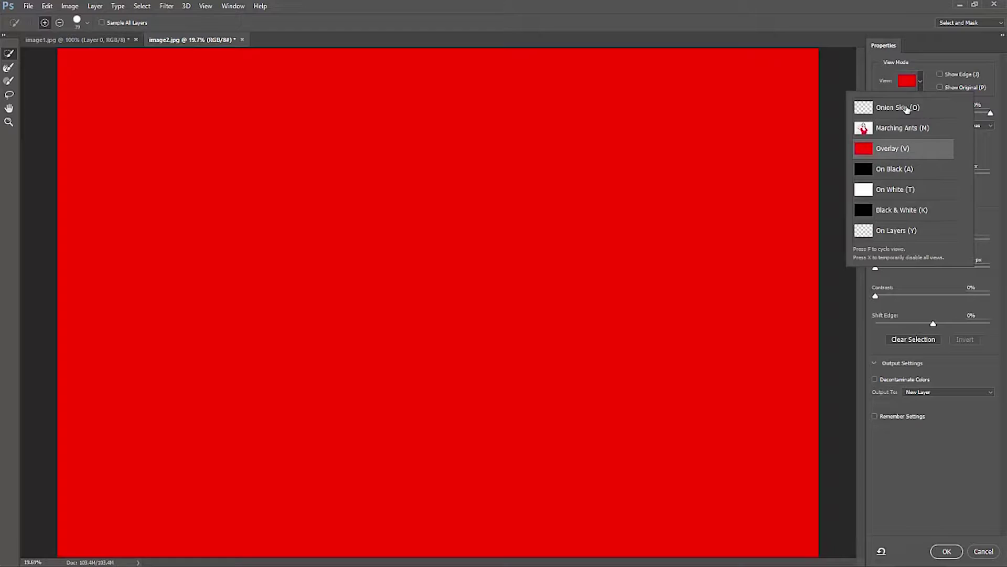
left_click(907, 108)
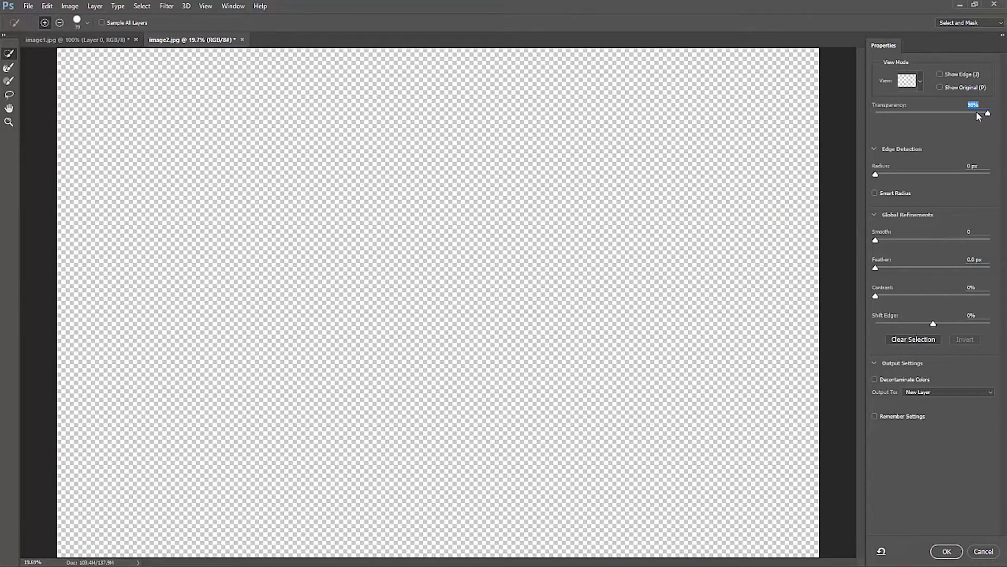
left_click_drag(978, 115, 942, 114)
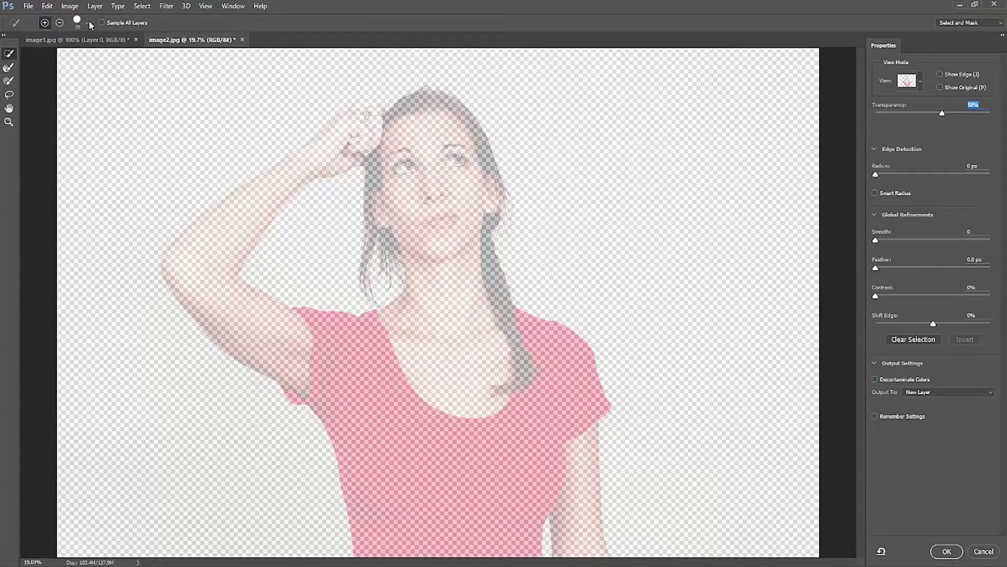
Step: Paint the woman in with a 129 px Quick Selection brush, then refine hair at 60 px
left_click(88, 24)
left_click(91, 51)
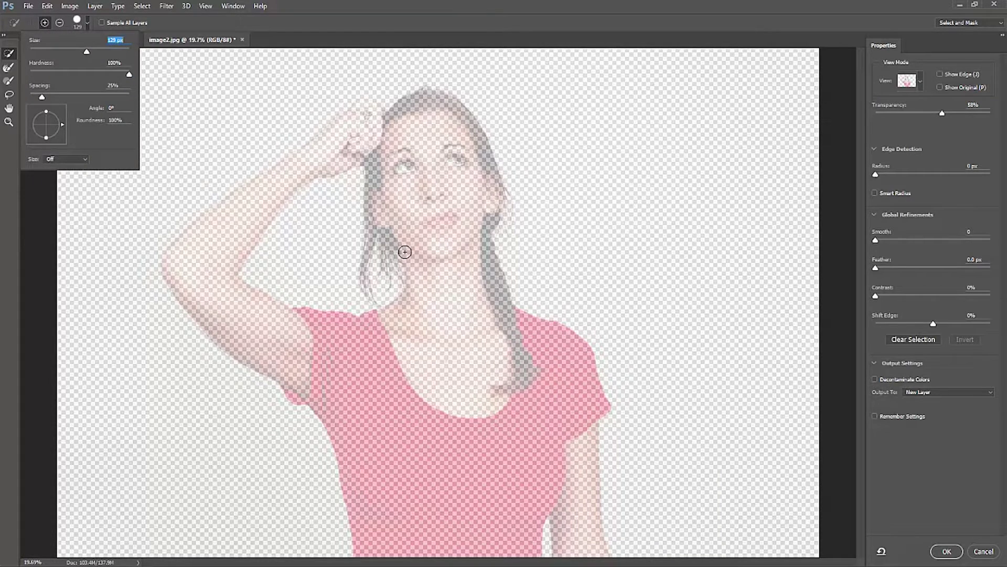
mouse_move(418, 254)
left_mouse_down()
mouse_move(387, 186)
mouse_move(479, 221)
mouse_move(486, 303)
mouse_move(535, 371)
mouse_move(572, 466)
left_mouse_up()
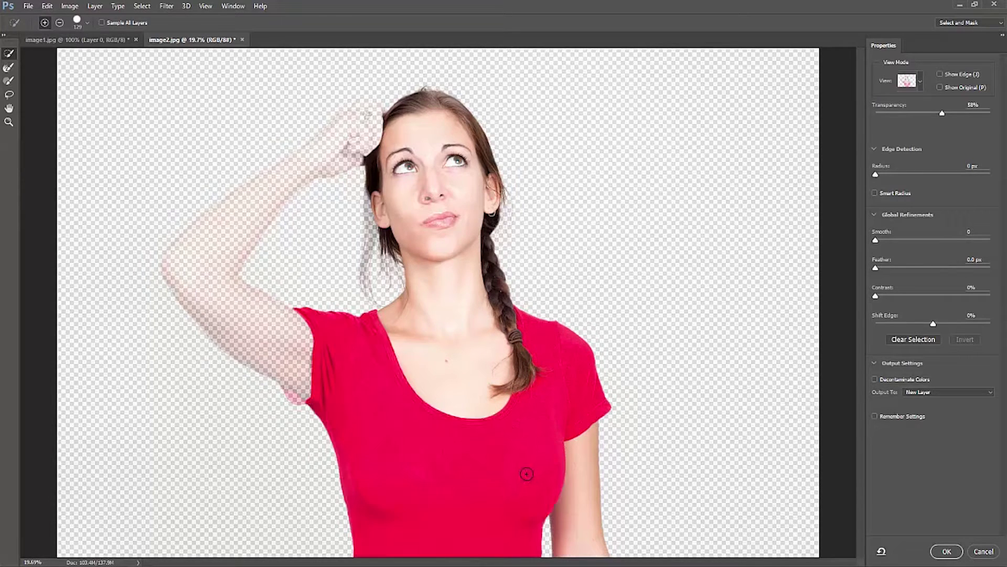
mouse_move(352, 391)
left_mouse_down()
mouse_move(212, 286)
mouse_move(207, 257)
left_mouse_up()
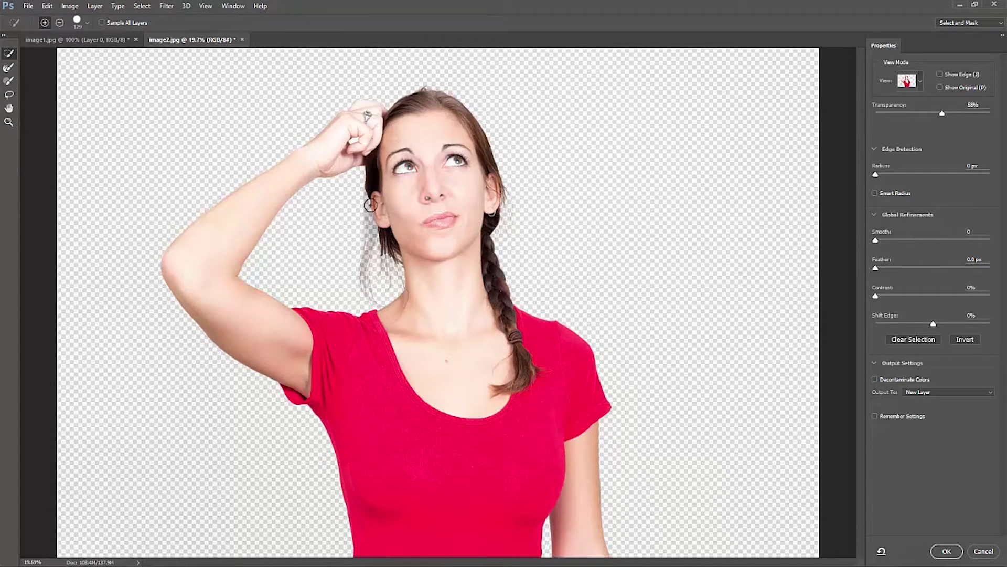
left_click(87, 24)
left_click_drag(77, 53, 59, 54)
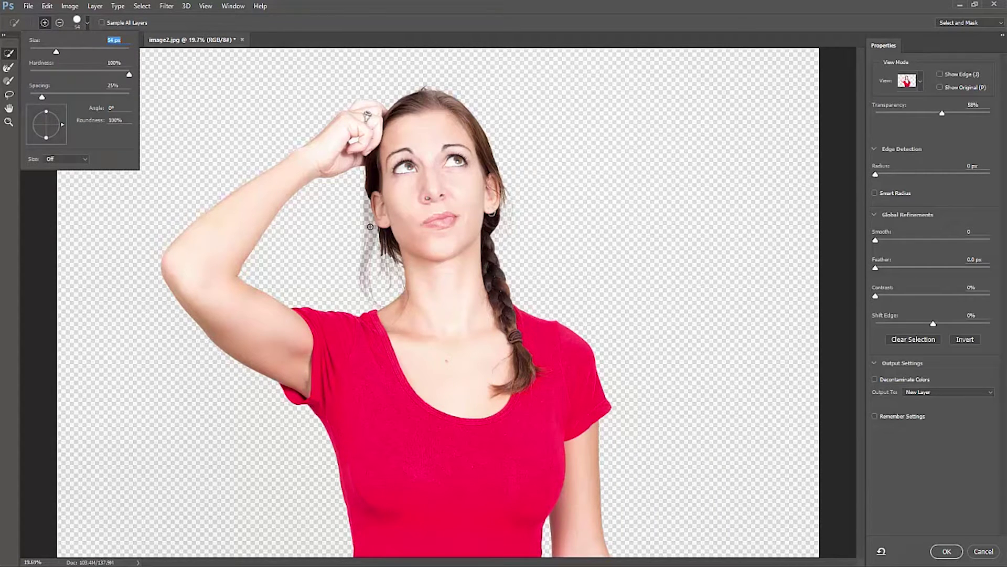
key("Return")
left_click_drag(374, 217, 373, 202)
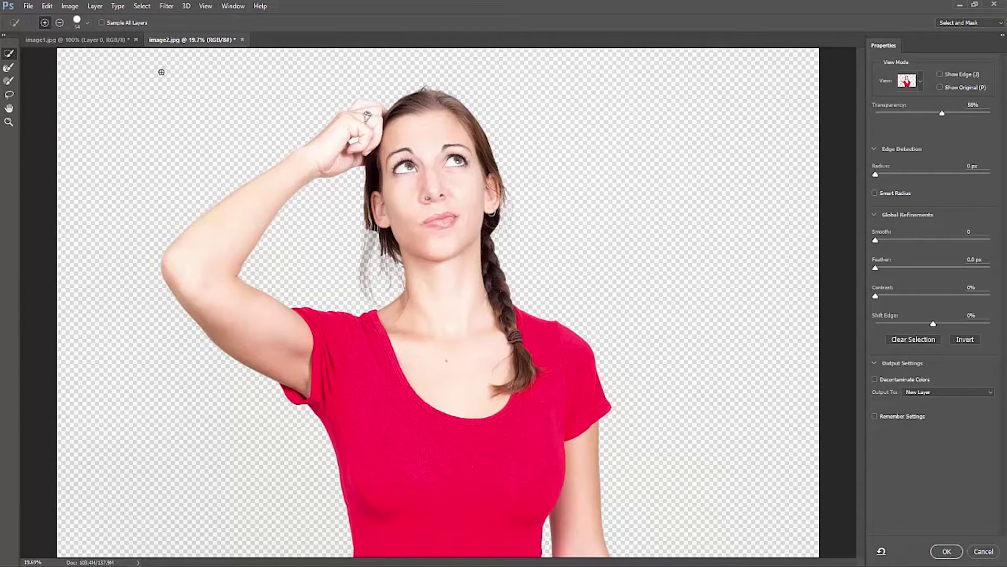
left_click(79, 28)
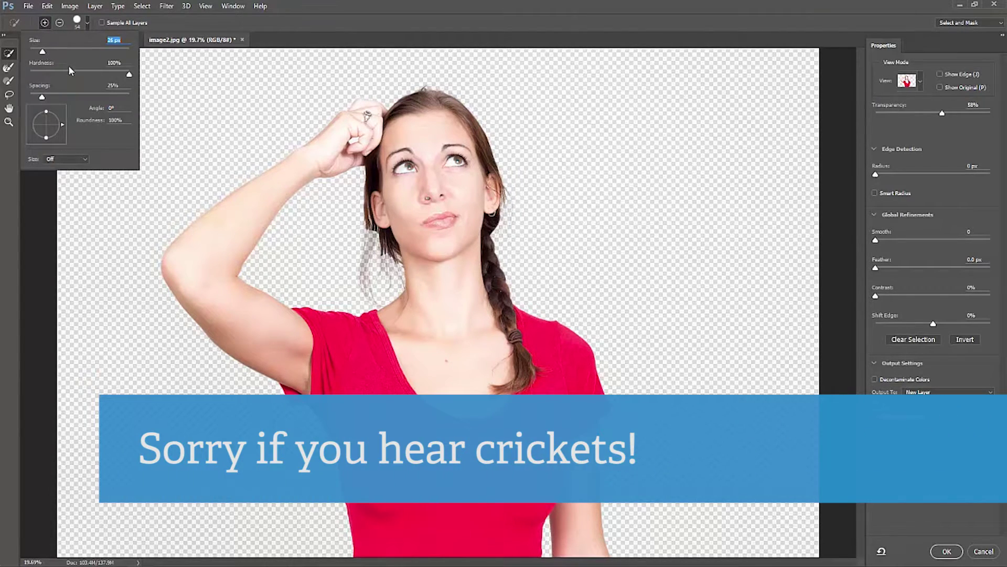
key("Return")
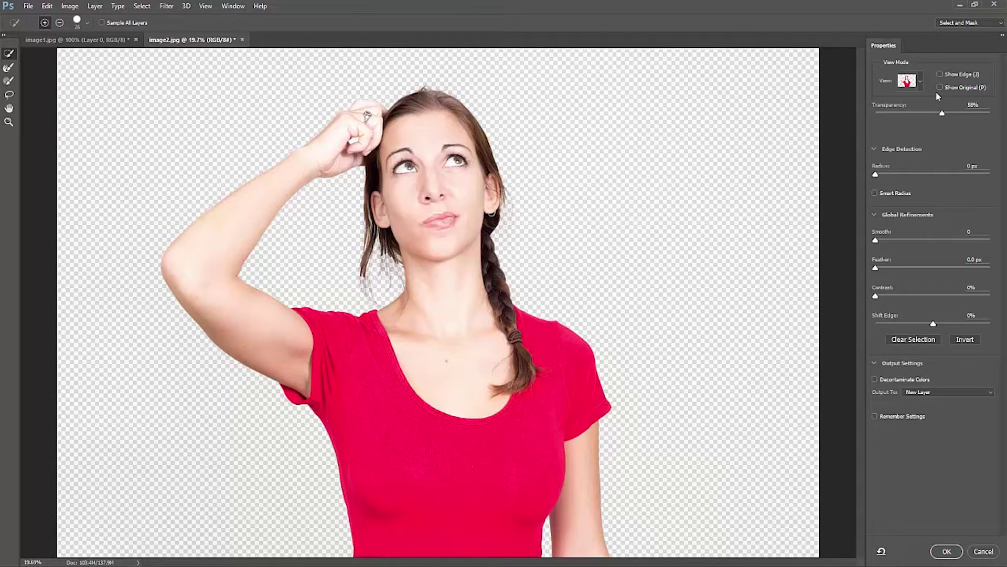
Step: Zoom and pan onto the woman's face, neck and red shirt, then pick the Refine Edge Brush
left_click(921, 82)
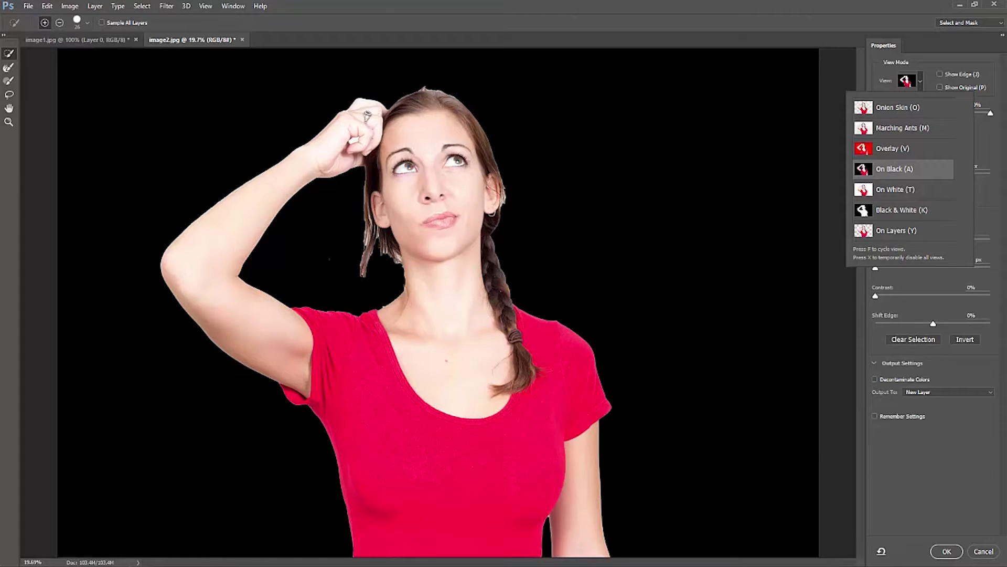
left_click(10, 123)
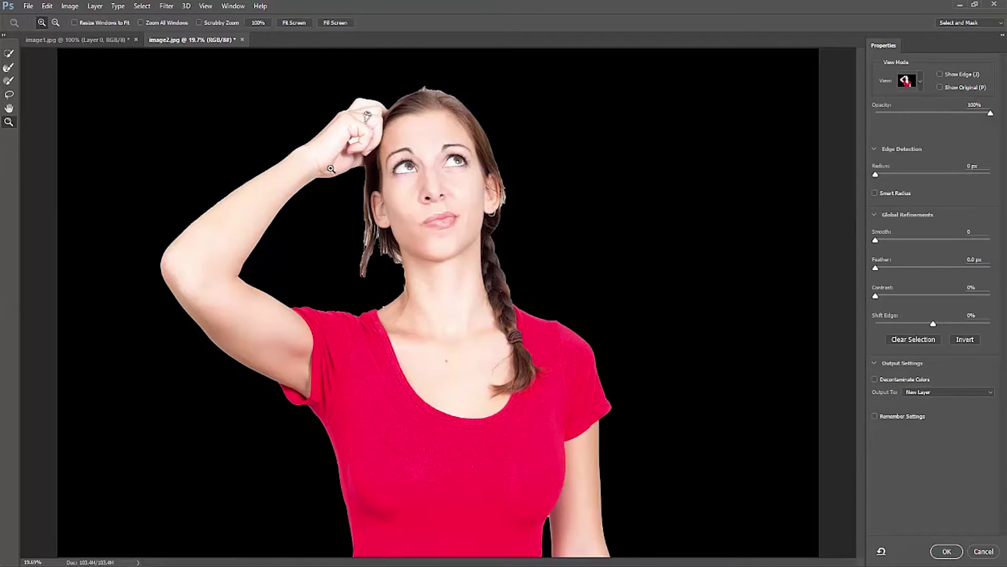
left_click_drag(331, 169, 458, 288)
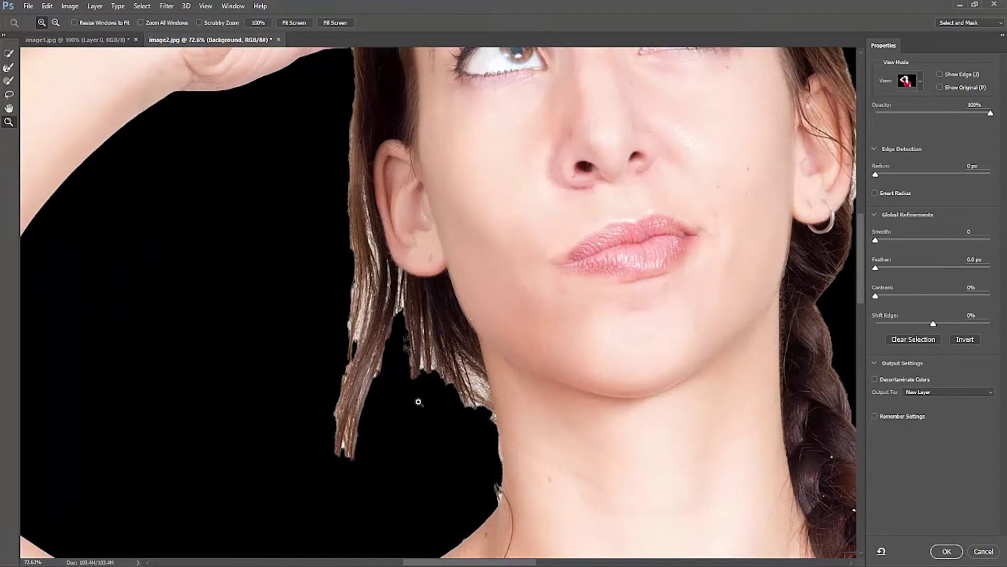
left_click(10, 108)
left_click_drag(498, 490, 506, 400)
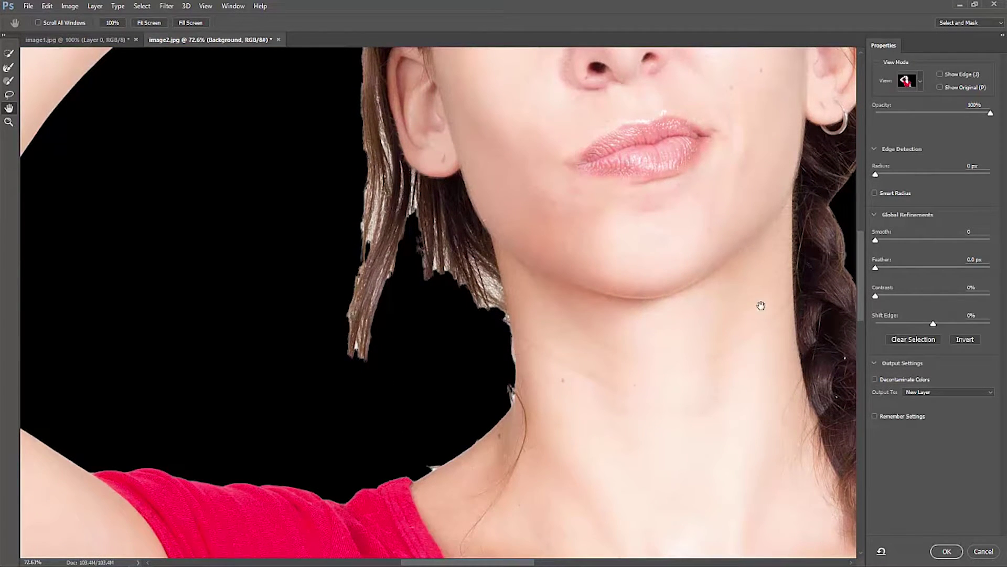
left_click(9, 66)
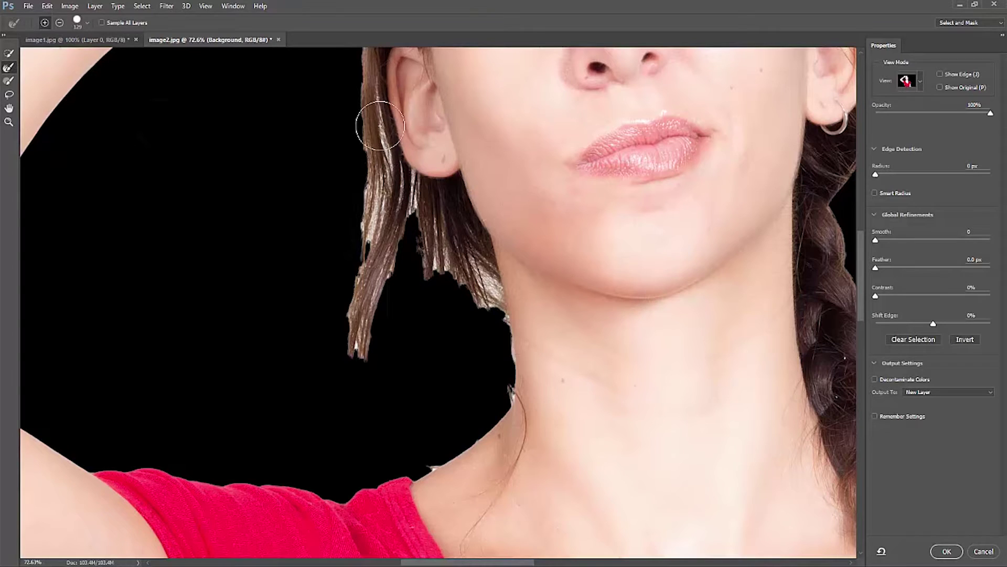
Step: Refine the hard-cut hair along the left edge, below the ear and beside the neck
mouse_move(372, 86)
left_mouse_down()
mouse_move(381, 241)
mouse_move(355, 385)
mouse_move(377, 467)
left_mouse_up()
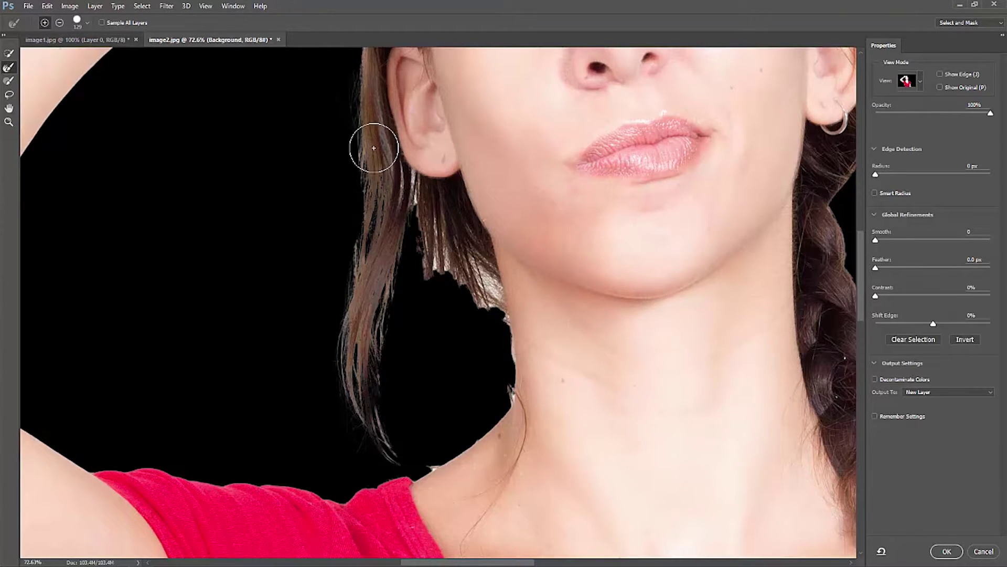
left_click_drag(438, 157, 453, 410)
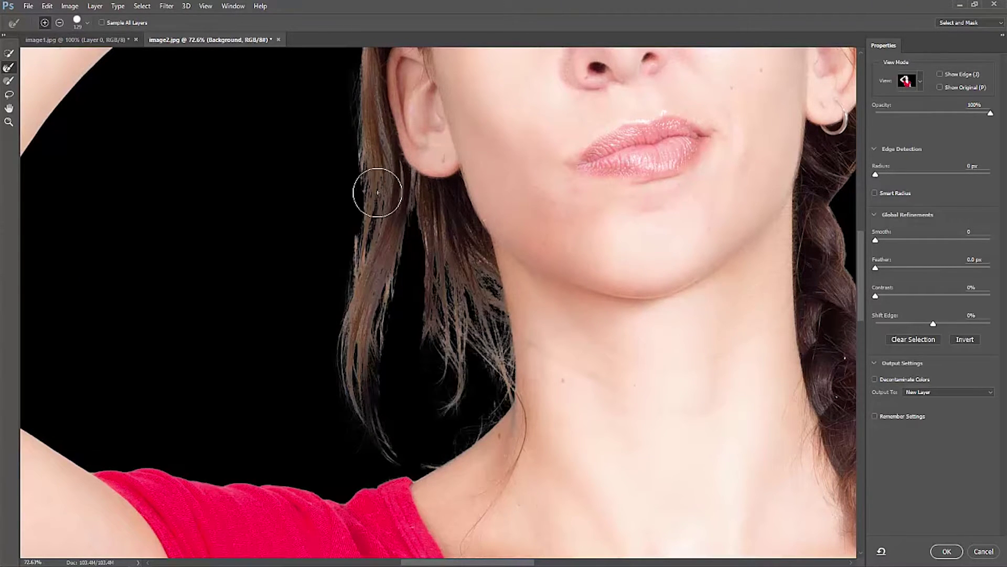
left_click_drag(376, 264, 374, 208)
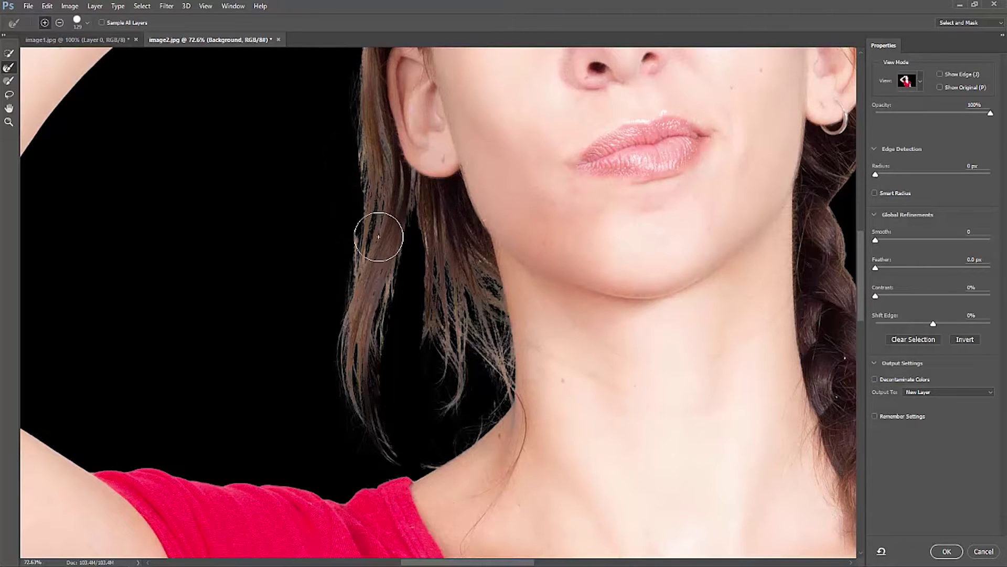
left_click_drag(378, 172, 457, 195)
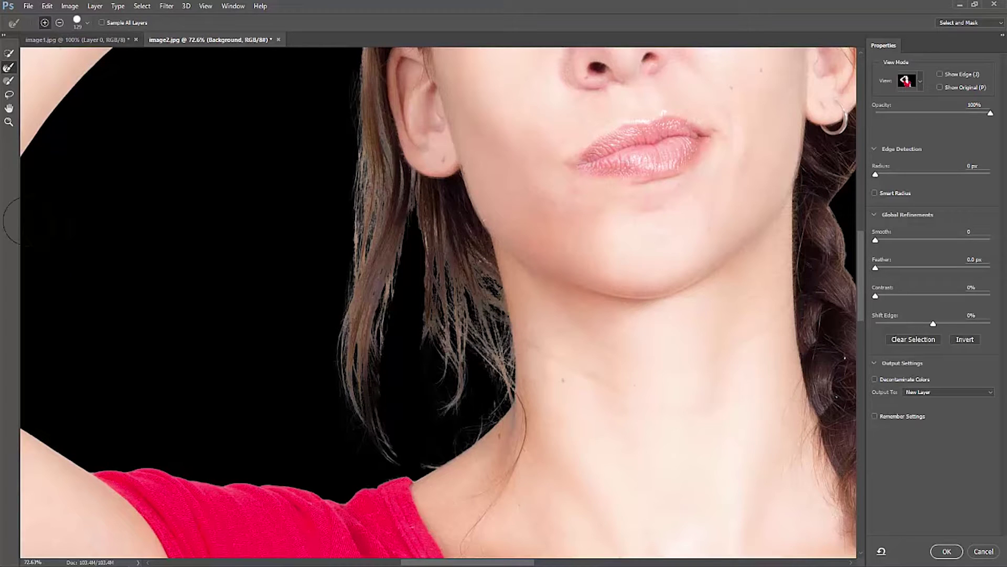
Step: At actual size, refine the hair strands beside and above the right ear
double_click(8, 122)
left_click(8, 108)
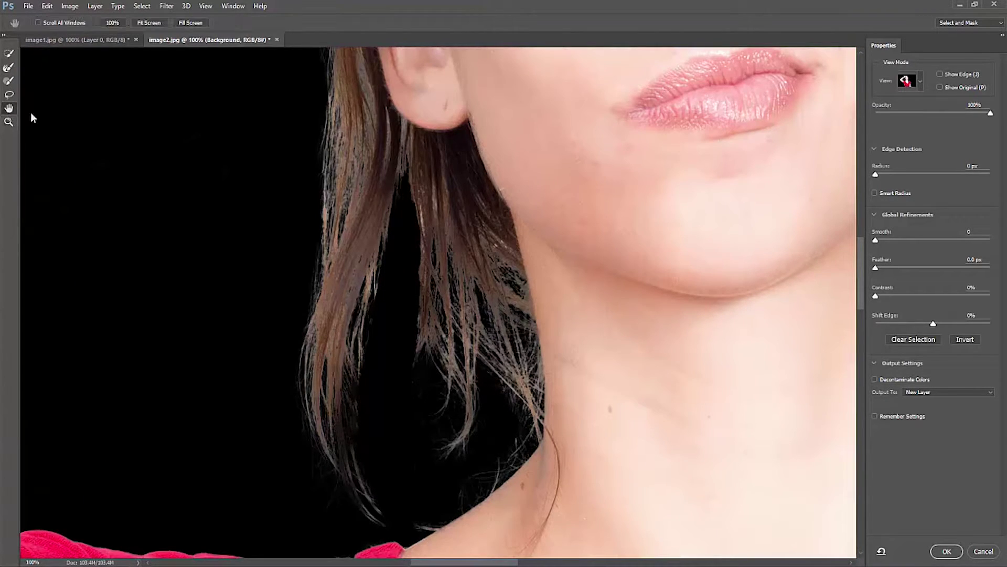
mouse_move(300, 202)
left_mouse_down()
mouse_move(451, 378)
mouse_move(388, 330)
left_mouse_up()
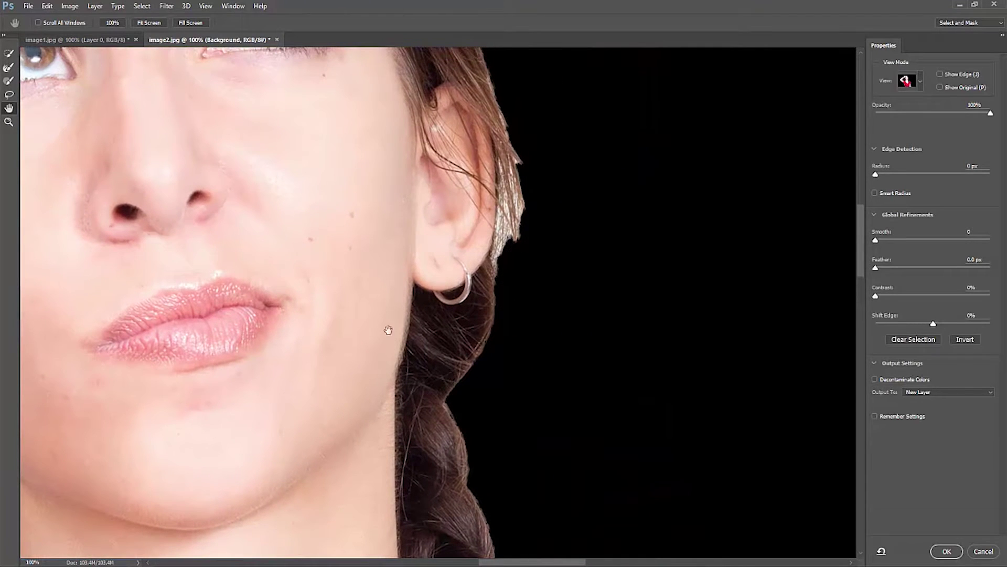
left_click(9, 67)
mouse_move(514, 139)
left_mouse_down()
mouse_move(516, 298)
mouse_move(466, 417)
left_mouse_up()
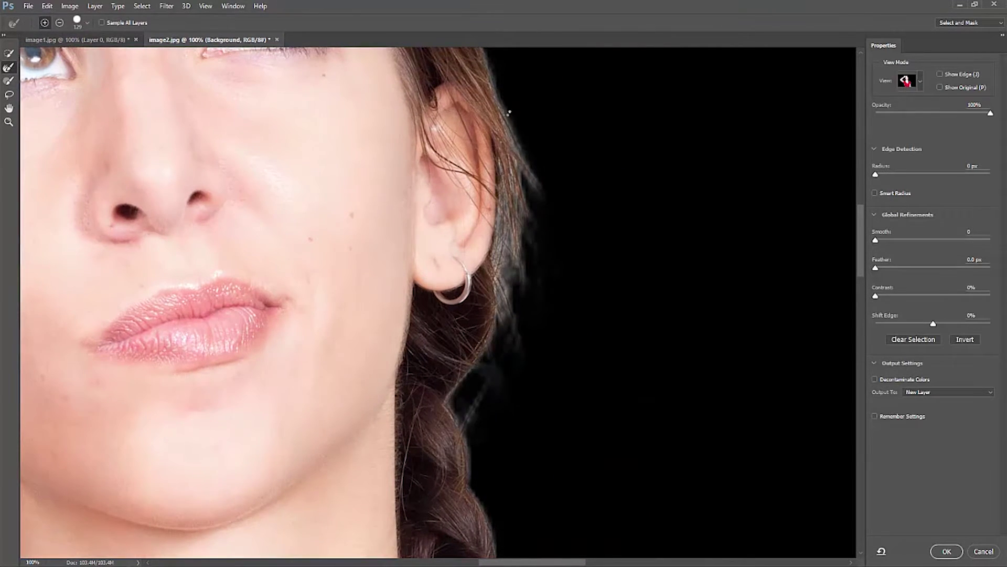
left_click_drag(506, 212, 495, 191)
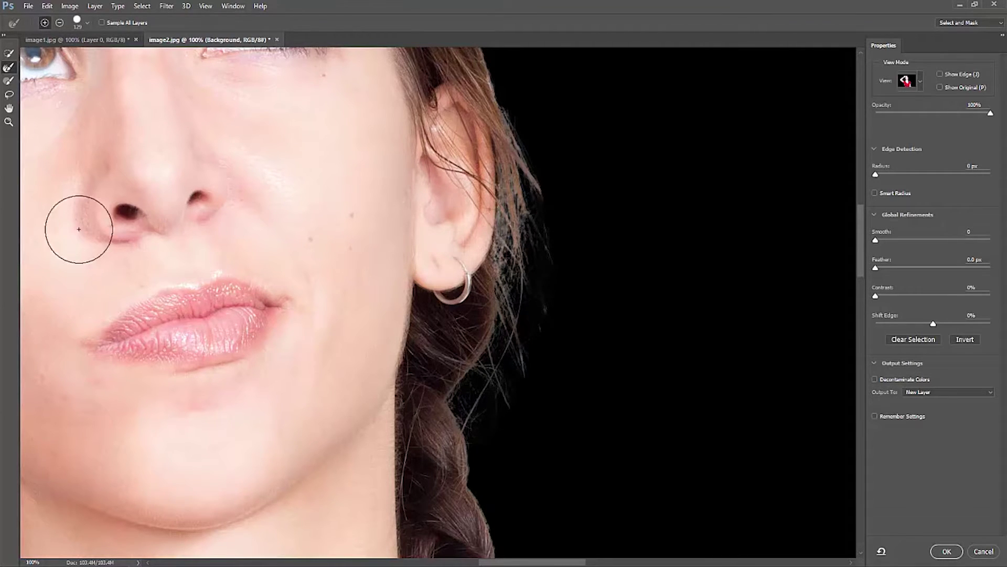
Step: Fit the whole image in view and touch up the edge around the fingers
double_click(9, 108)
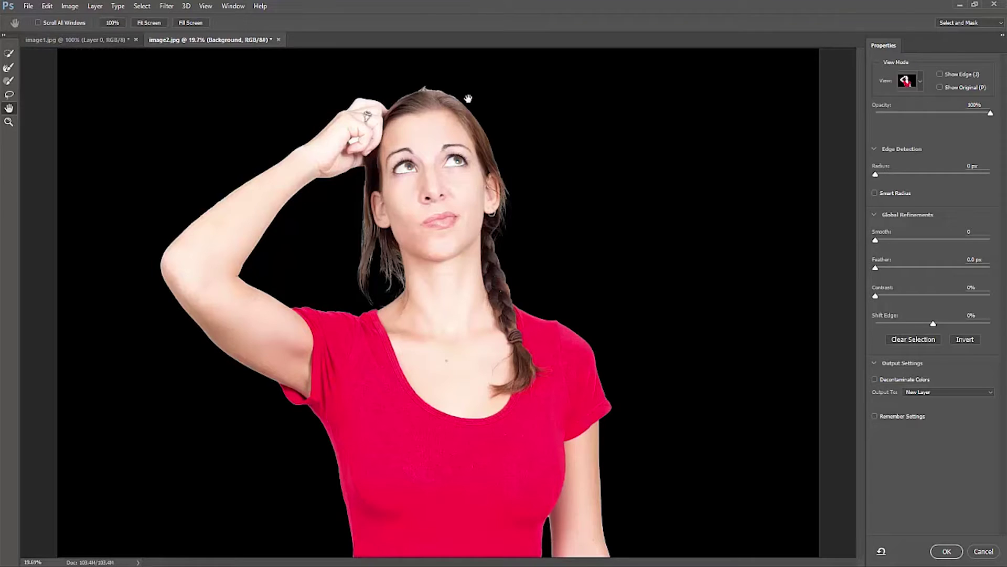
left_click(8, 68)
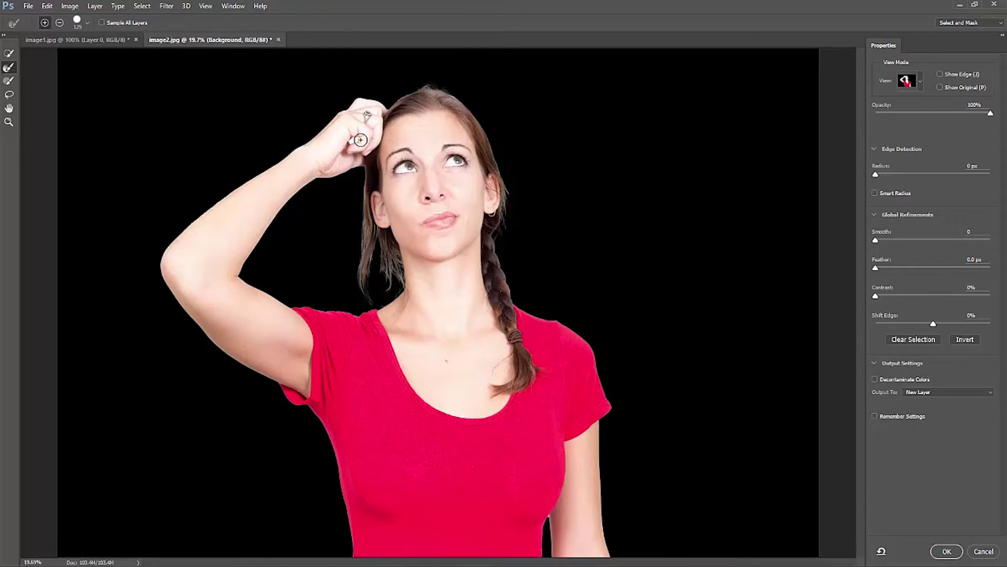
left_click_drag(348, 141, 357, 137)
Step: Zoom in on the woman's face and neck
left_click(8, 121)
left_click_drag(332, 194, 416, 309)
left_click(922, 81)
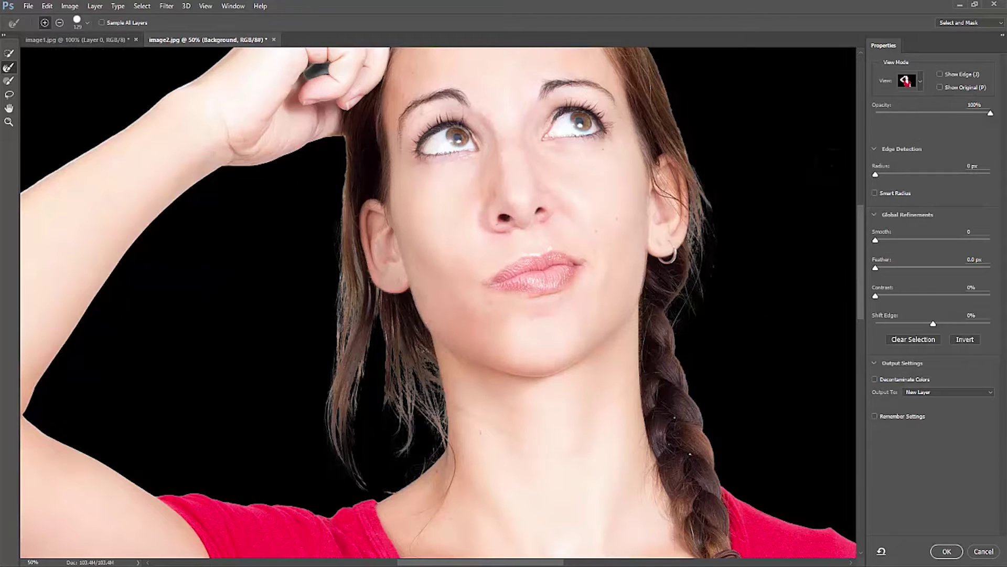
left_click(921, 81)
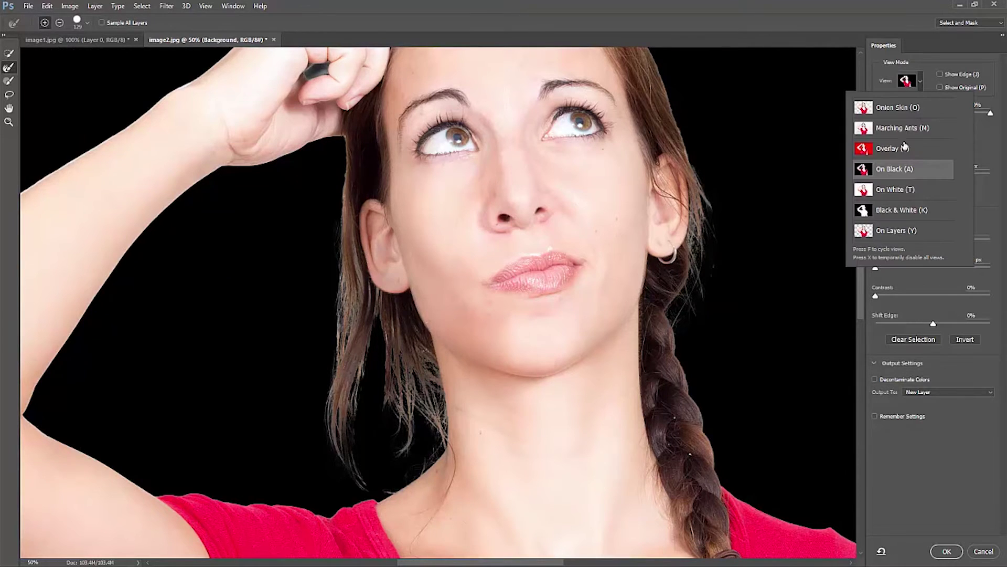
left_click(890, 192)
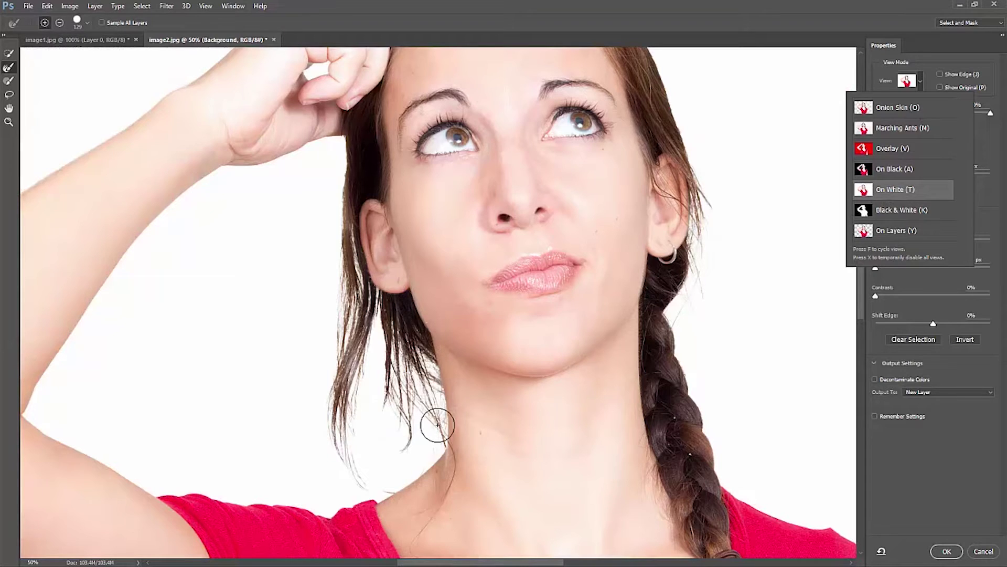
left_click(912, 182)
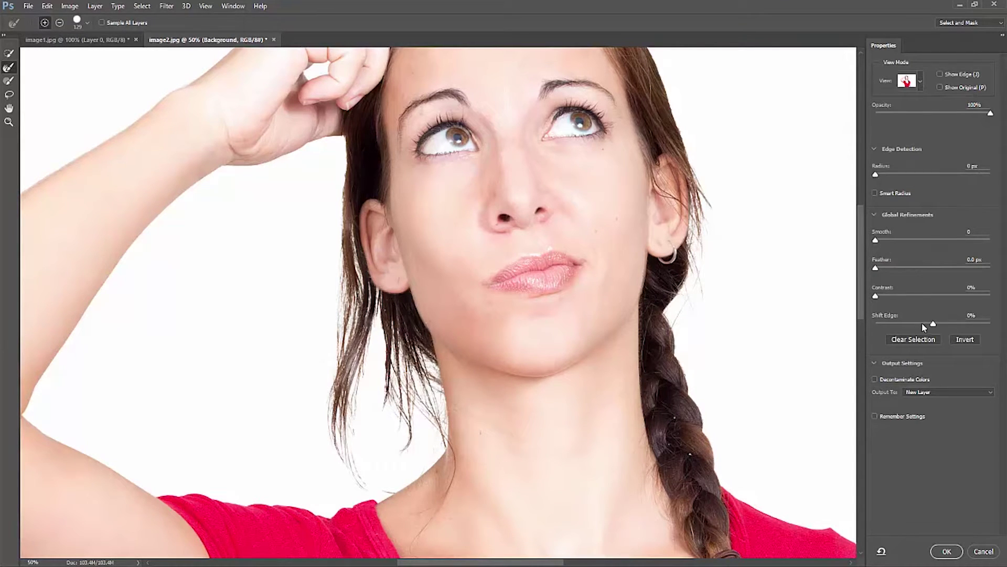
left_click(921, 85)
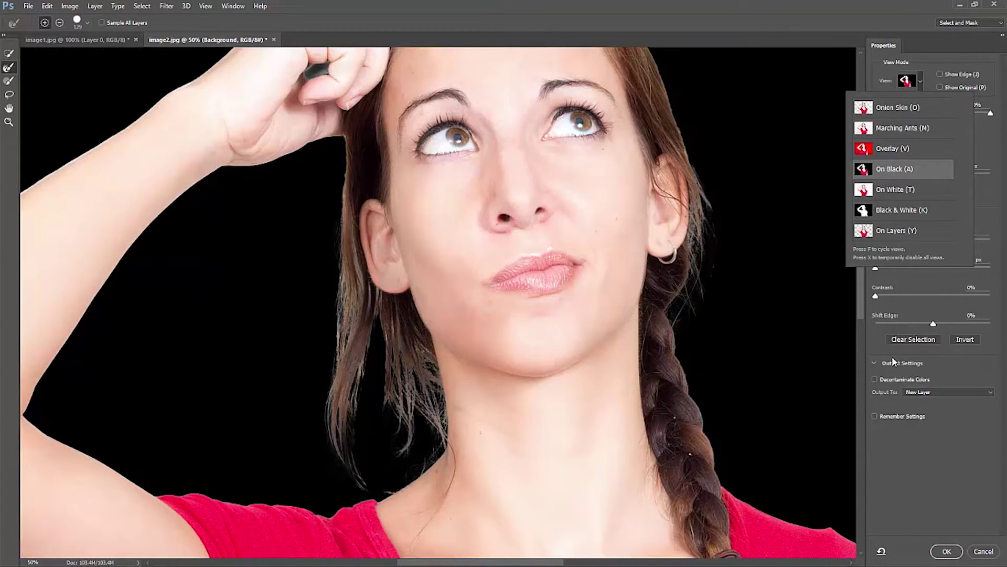
left_click(894, 361)
left_click_drag(934, 327, 911, 325)
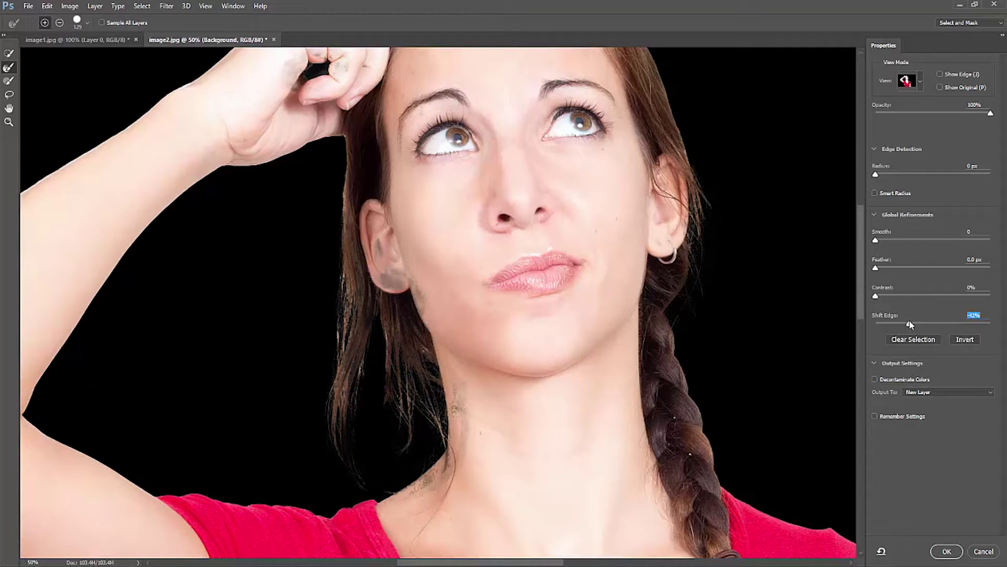
left_click_drag(909, 322, 919, 323)
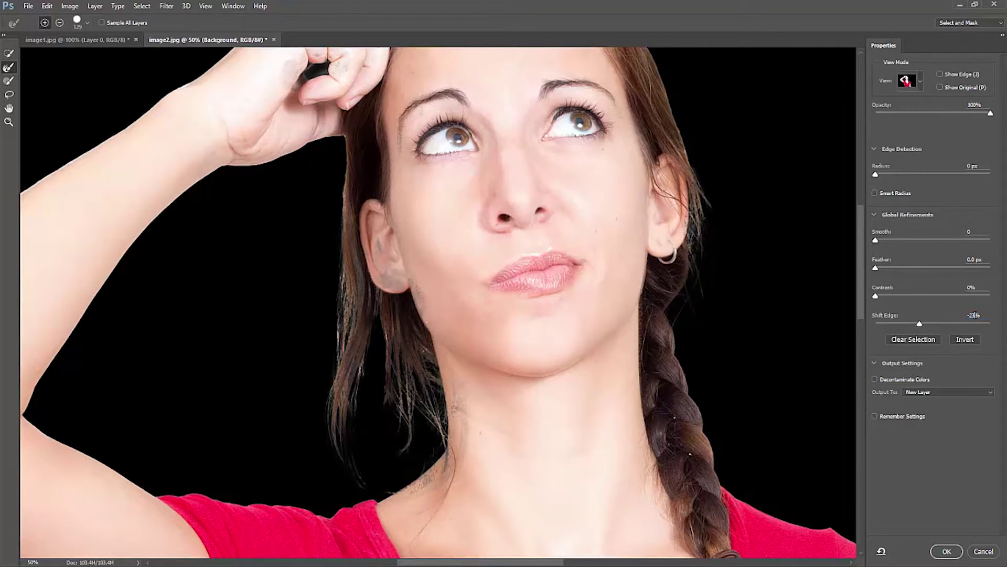
type("0")
key("Return")
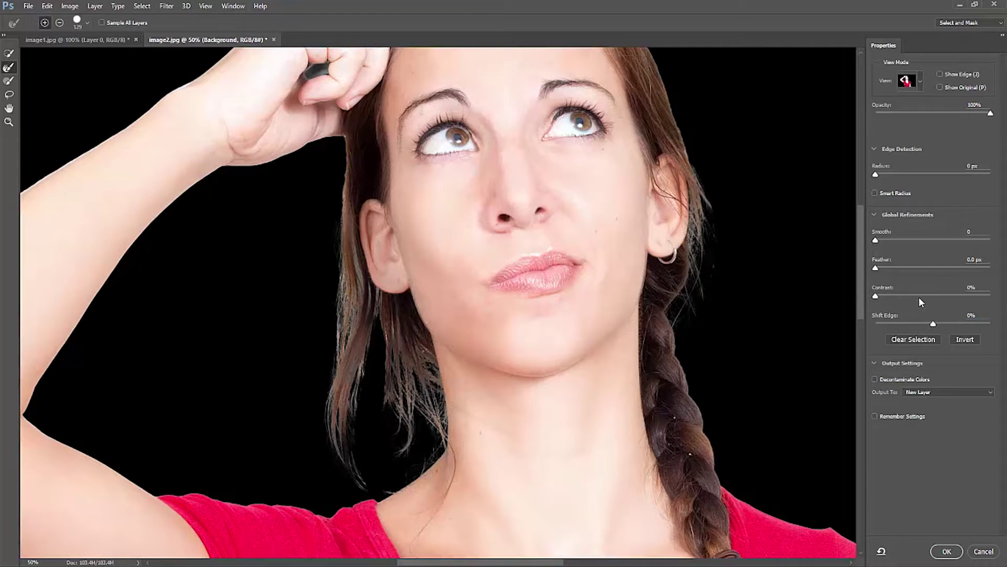
left_click_drag(878, 270, 917, 269)
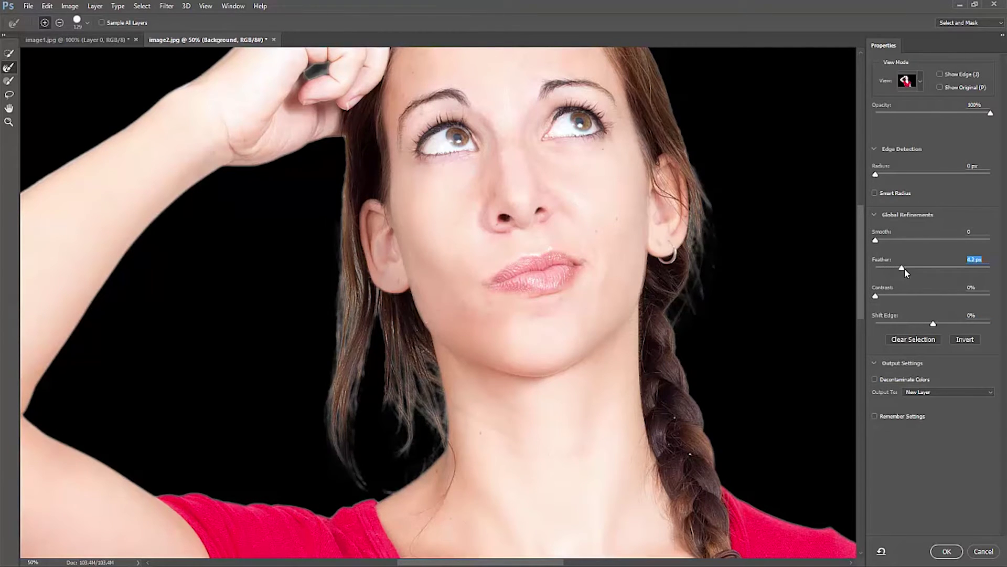
left_click_drag(900, 272, 875, 273)
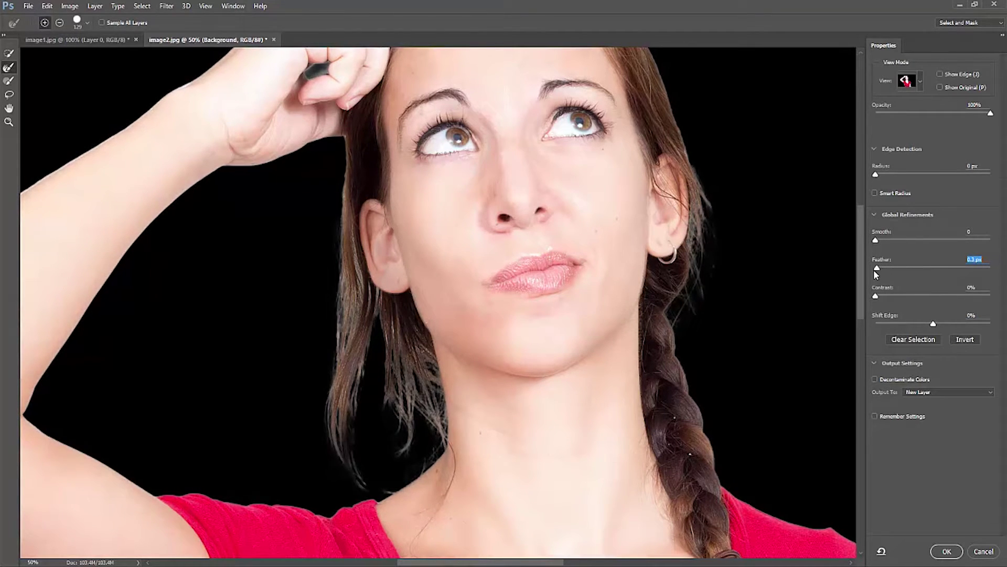
left_click_drag(877, 238, 894, 243)
left_click_drag(877, 176, 885, 176)
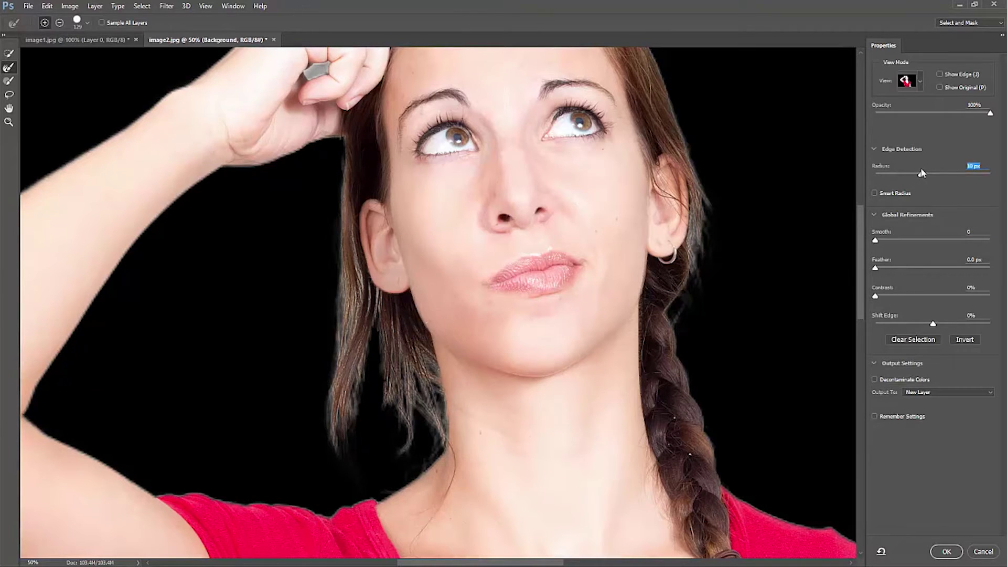
mouse_move(938, 166)
left_mouse_down()
mouse_move(946, 169)
mouse_move(868, 176)
left_mouse_up()
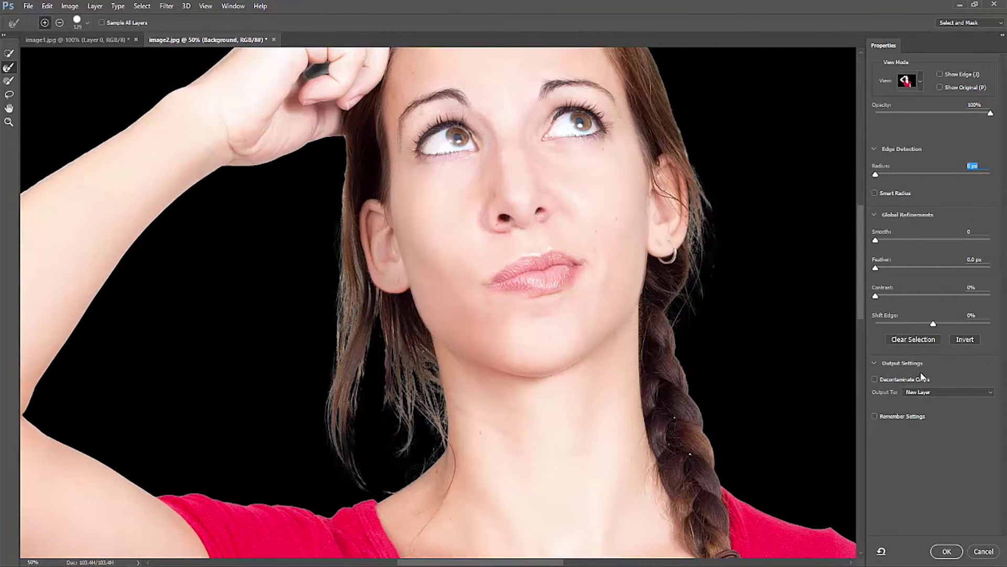
key("z")
key("ctrl+minus")
Step: Preview the cut-out against white, then as a red mask overlay
left_click(921, 84)
key("Down")
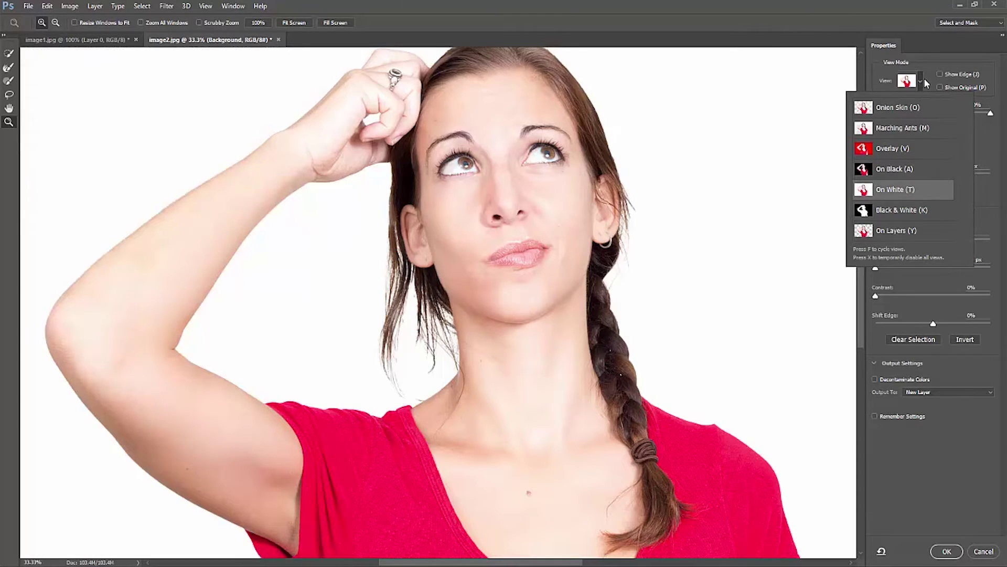
left_click(926, 83)
left_click(883, 153)
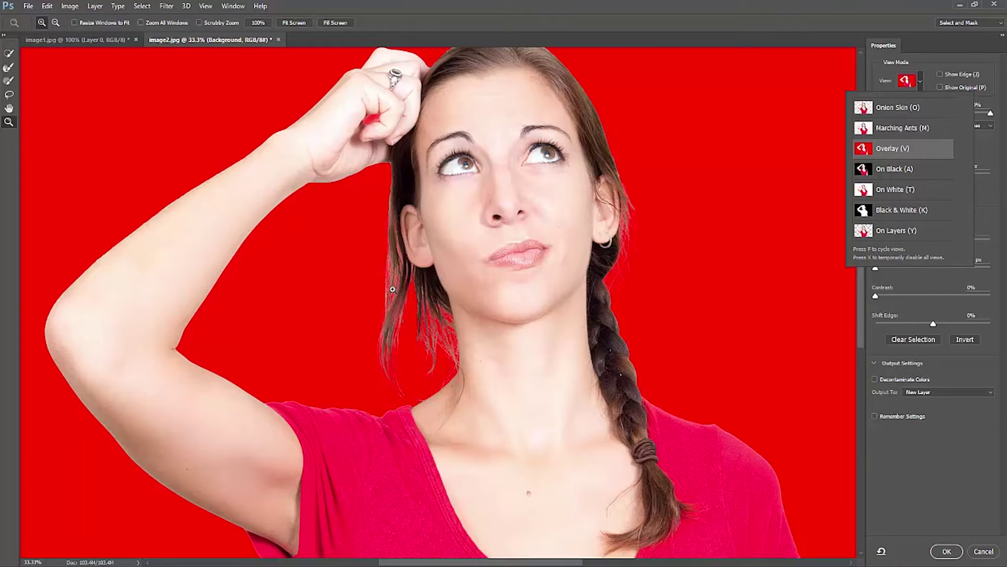
Step: Turn on Decontaminate Colors and output the refined cutout to a new layer
left_click(880, 381)
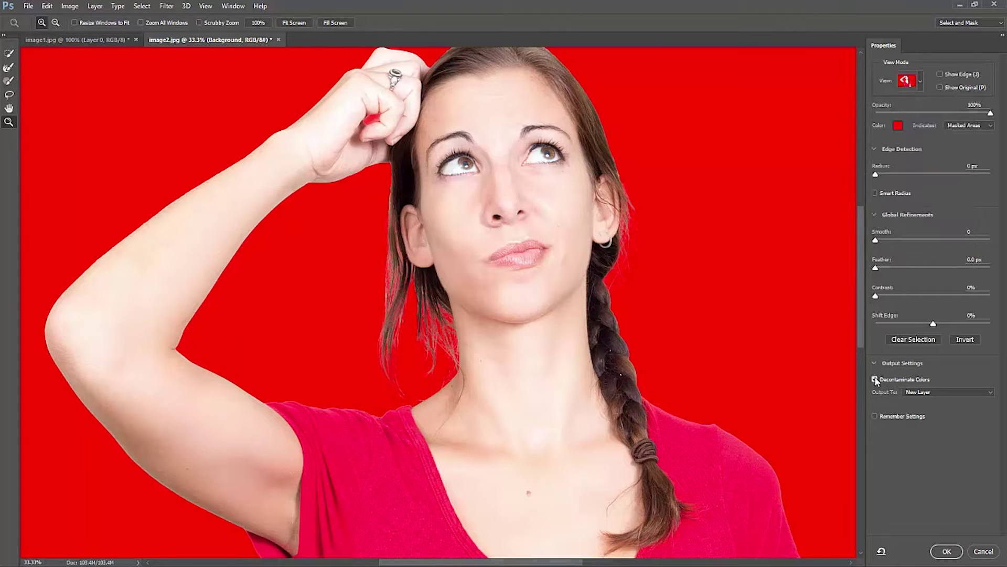
left_click(875, 380)
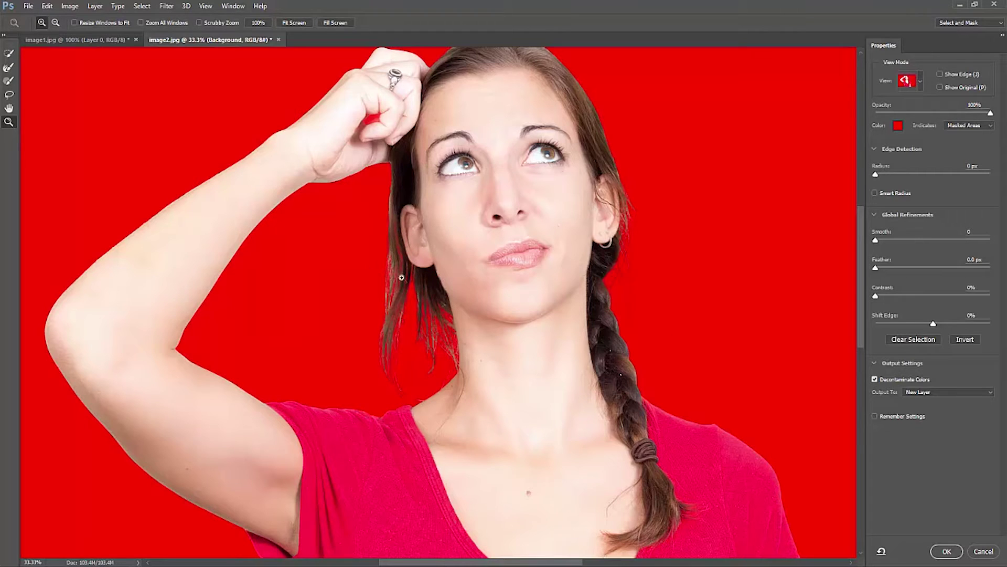
left_click(945, 551)
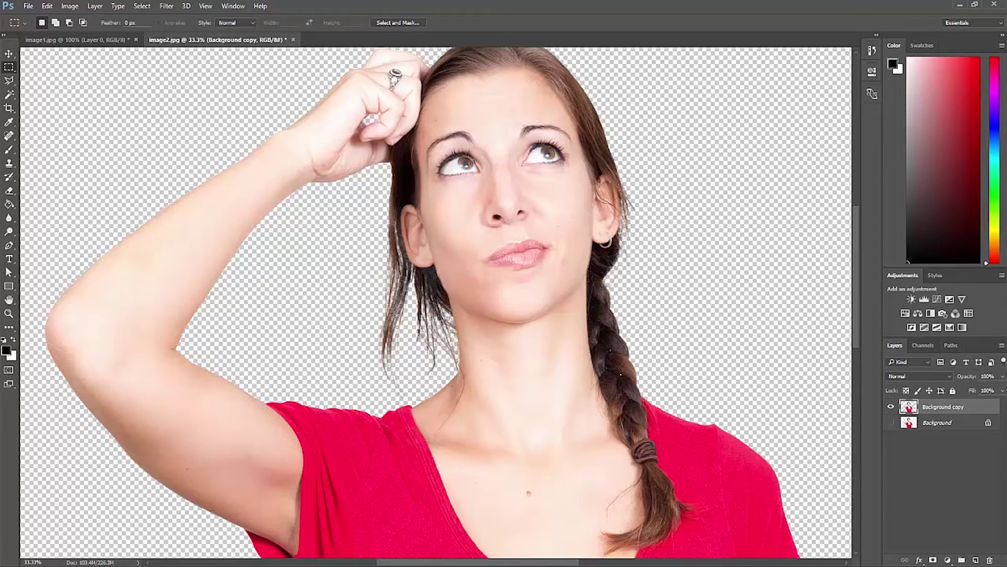
Step: Resize the image to 900 px wide at 72 ppi
key("ctrl+0")
left_click(28, 6)
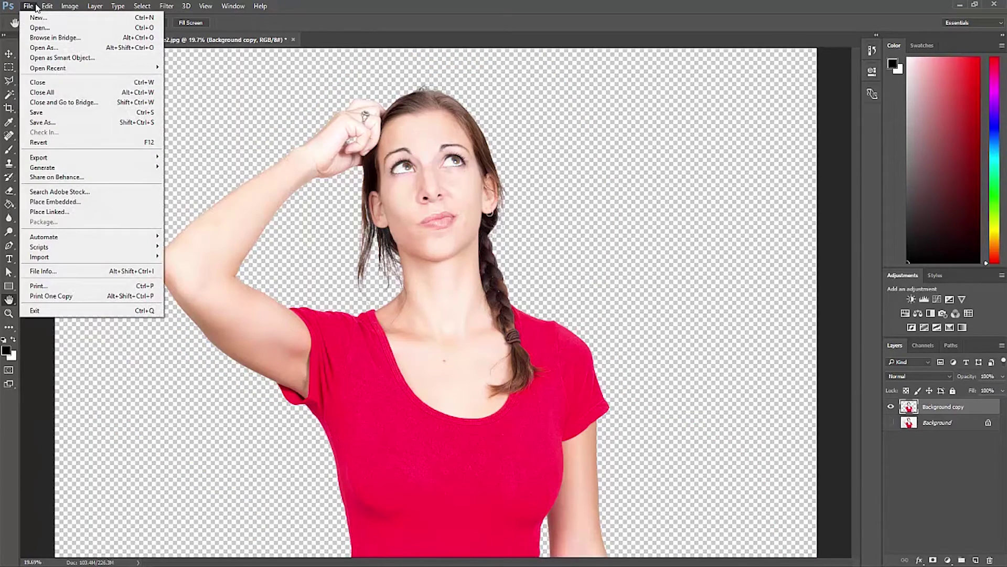
left_click(69, 6)
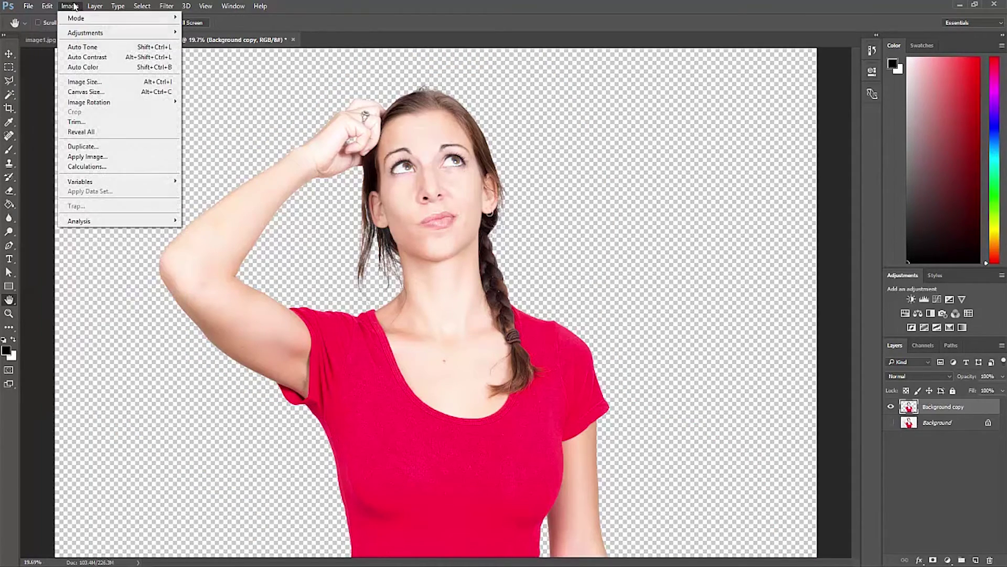
left_click(93, 84)
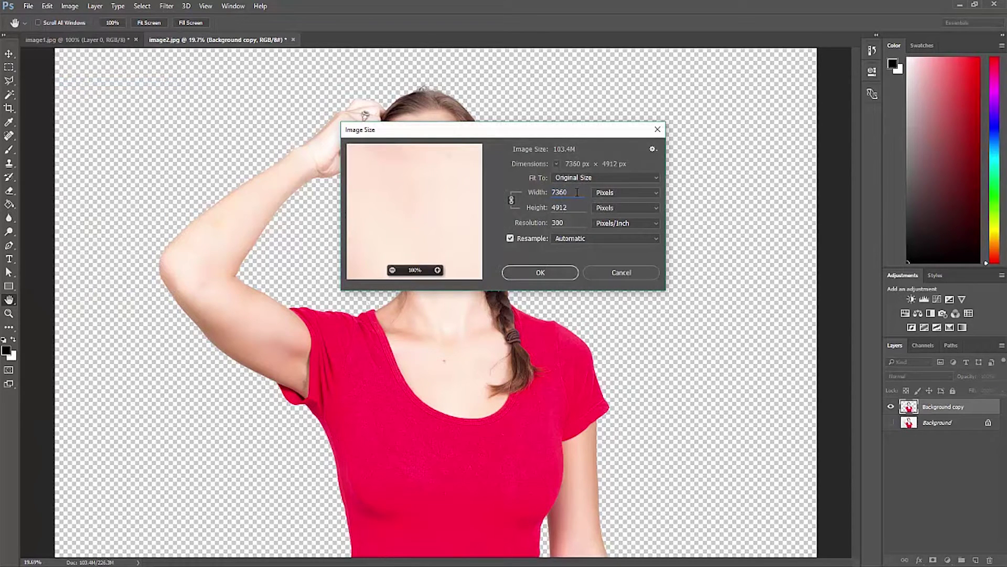
type("72")
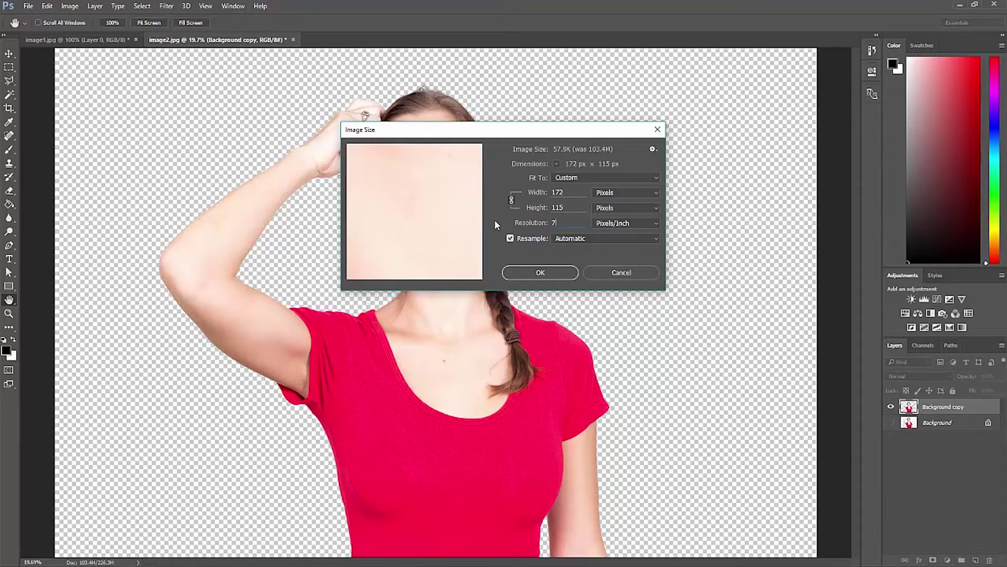
double_click(574, 192)
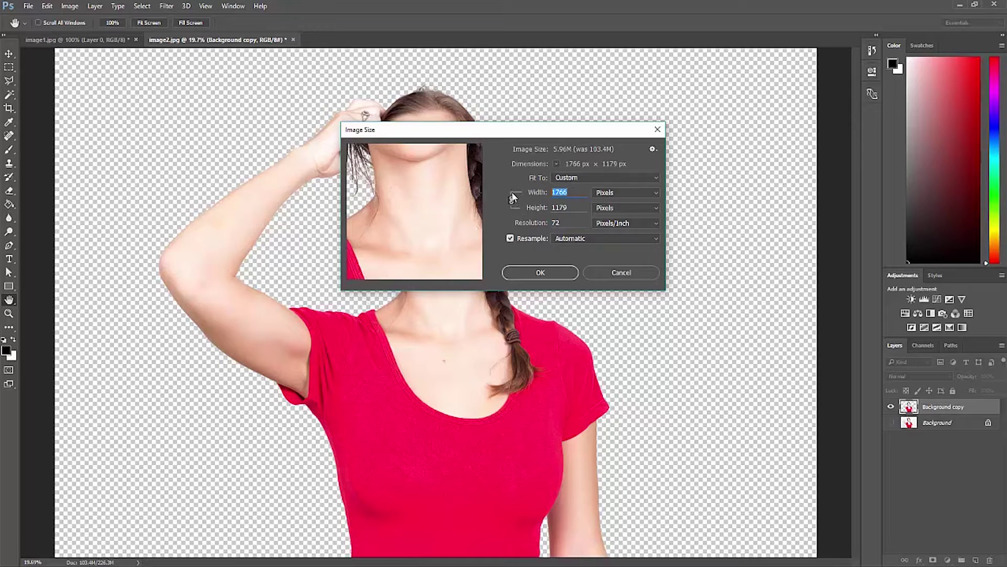
left_click(551, 273)
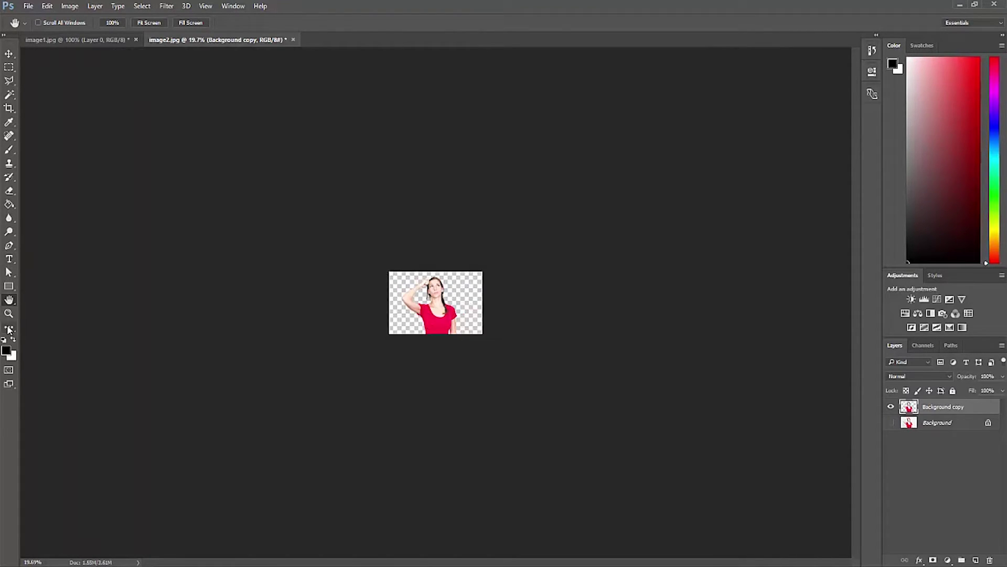
Step: View the cutout at 100% and start saving it under a new name
left_click(9, 315)
double_click(9, 315)
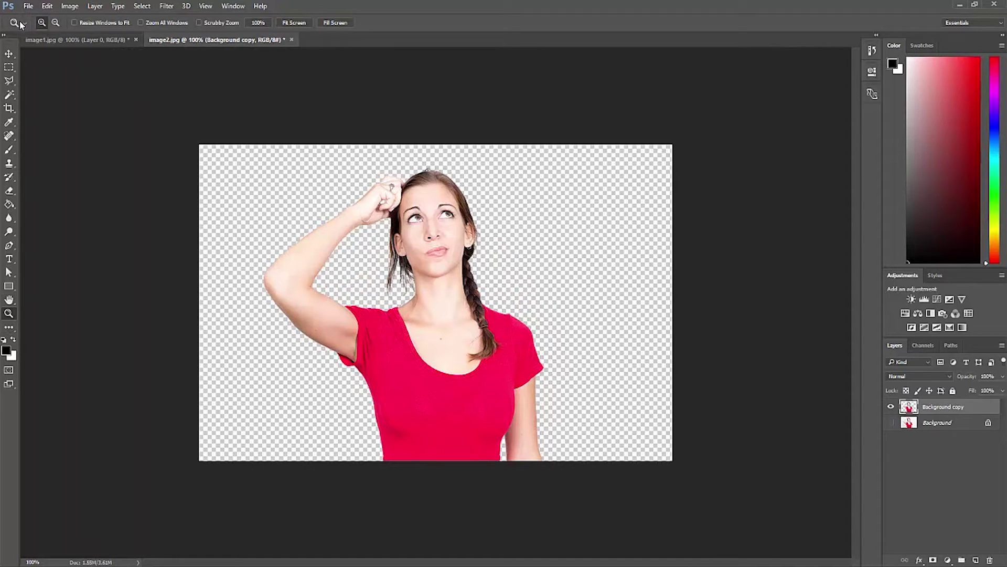
left_click(27, 6)
left_click(57, 122)
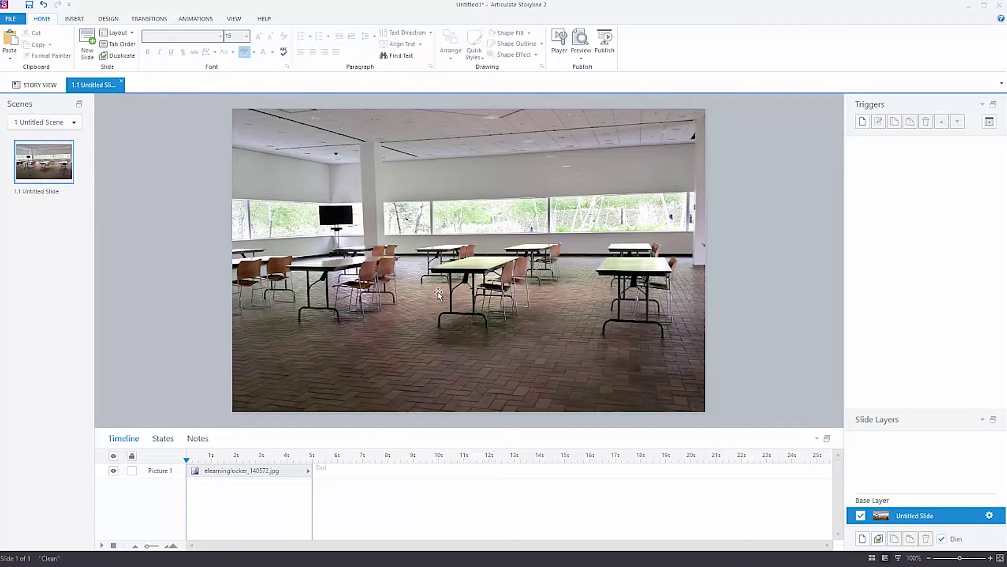
Step: Paste the woman cutout onto the slide and position her toward the left
key("ctrl+v")
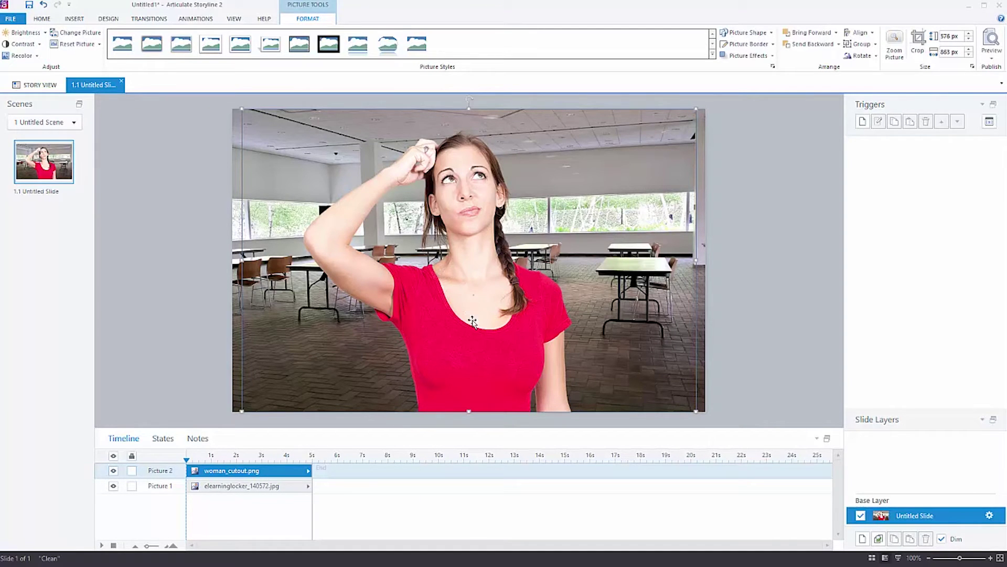
left_click_drag(477, 337, 329, 339)
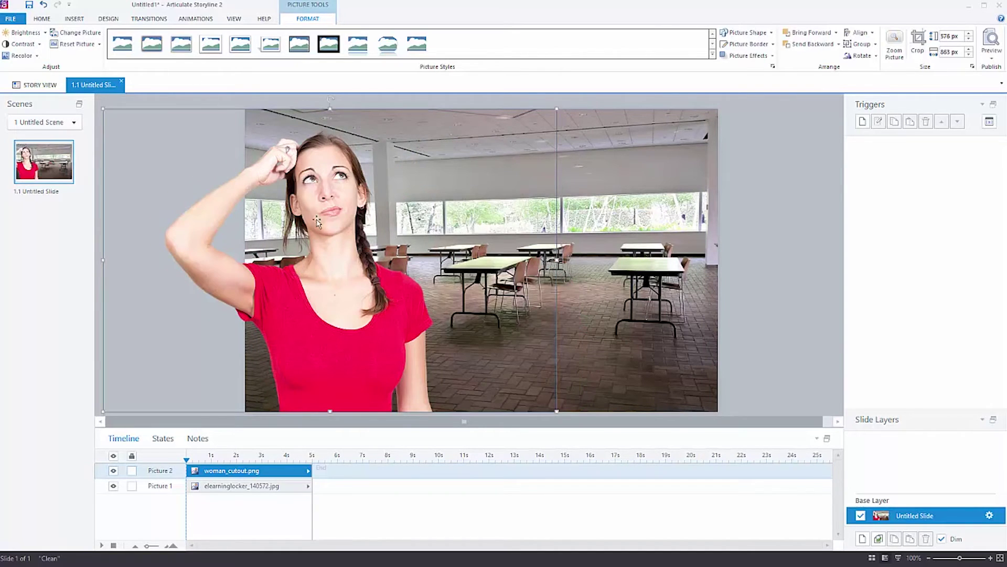
left_click_drag(357, 266, 369, 266)
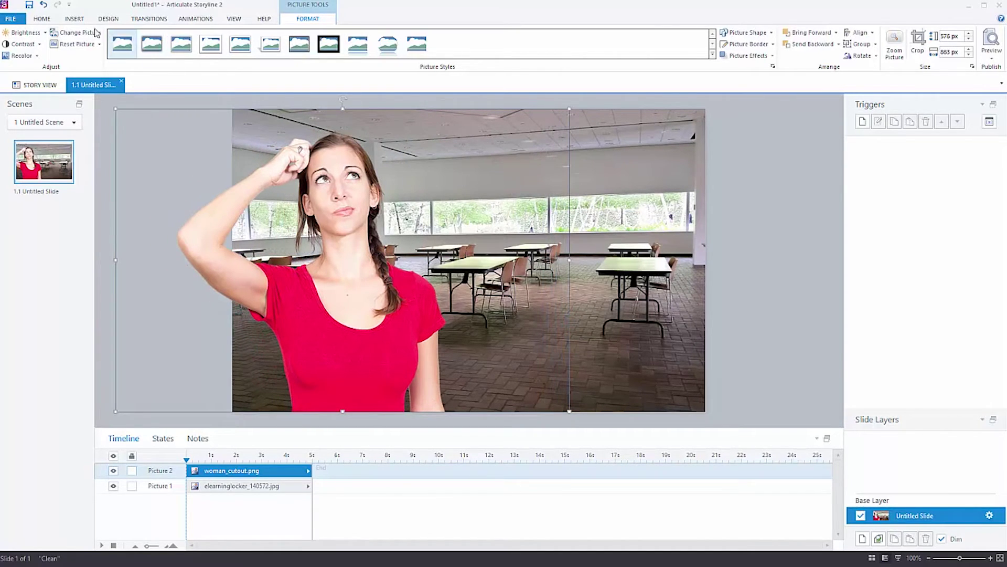
Step: Add a white cloud callout right of her head, tail pointing toward her
left_click(74, 17)
left_click(196, 60)
left_click(247, 346)
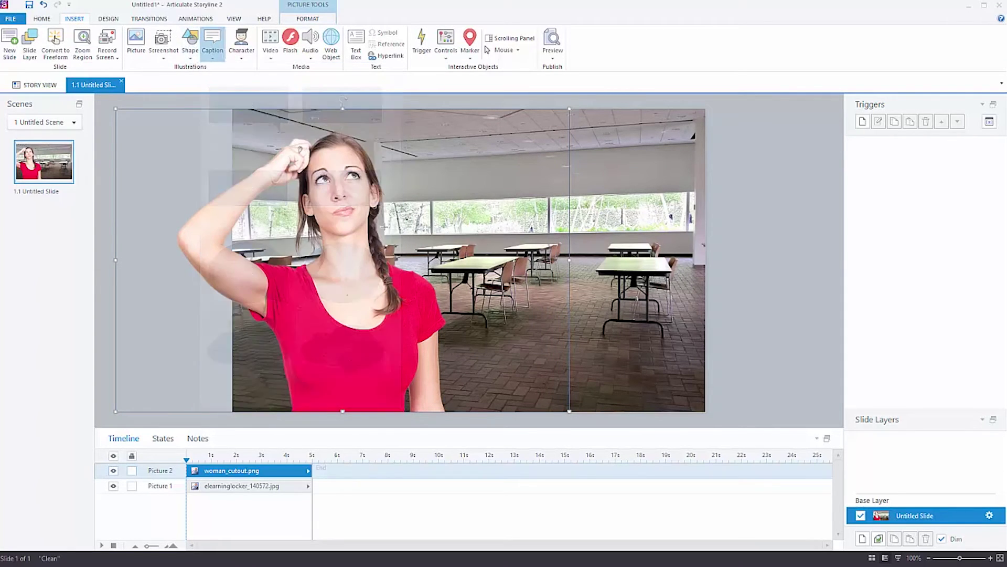
mouse_move(432, 148)
left_mouse_down()
mouse_move(658, 237)
mouse_move(410, 247)
left_mouse_up()
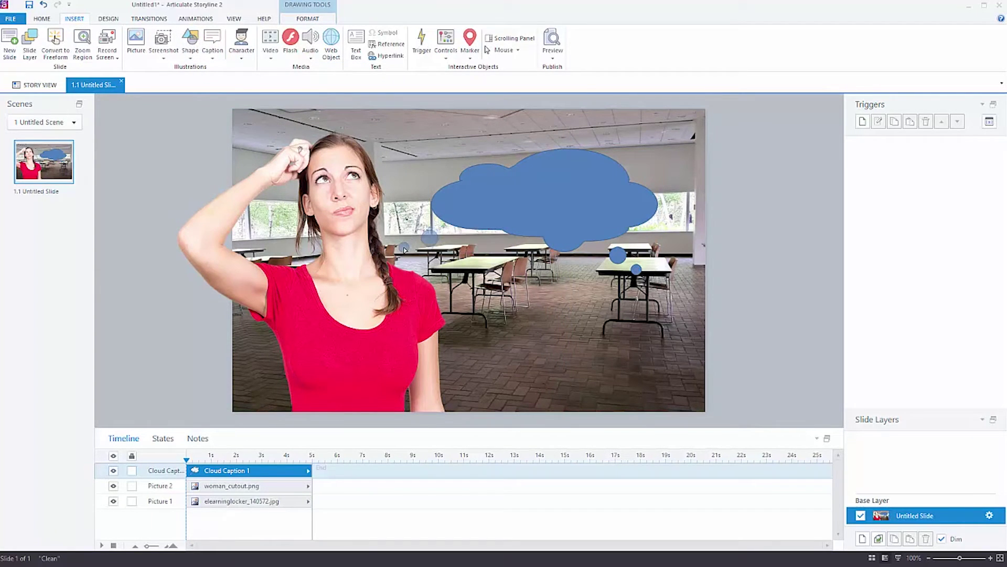
mouse_move(470, 246)
left_mouse_down()
mouse_move(471, 206)
mouse_move(399, 162)
left_mouse_up()
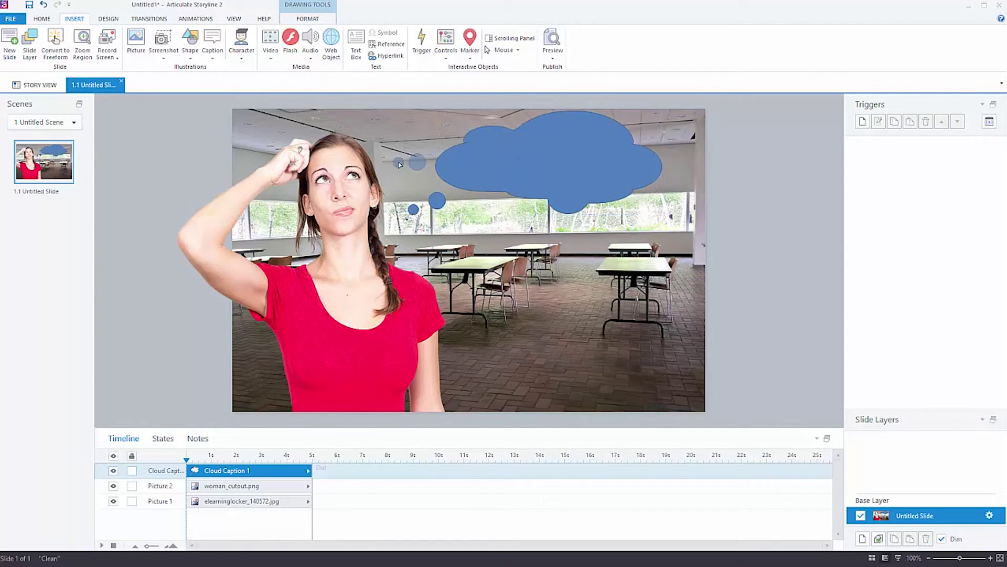
left_click(307, 19)
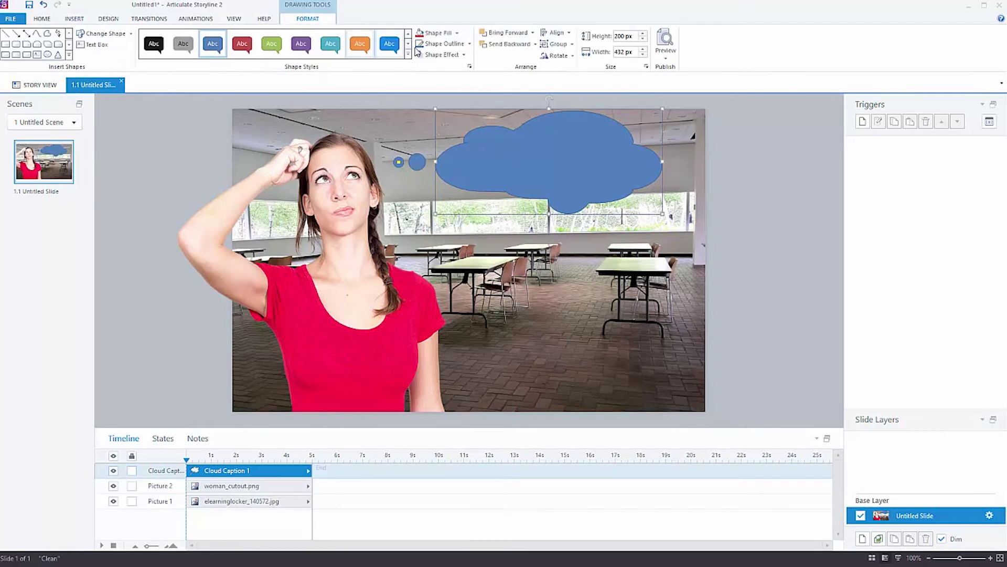
left_click(438, 32)
left_click(420, 49)
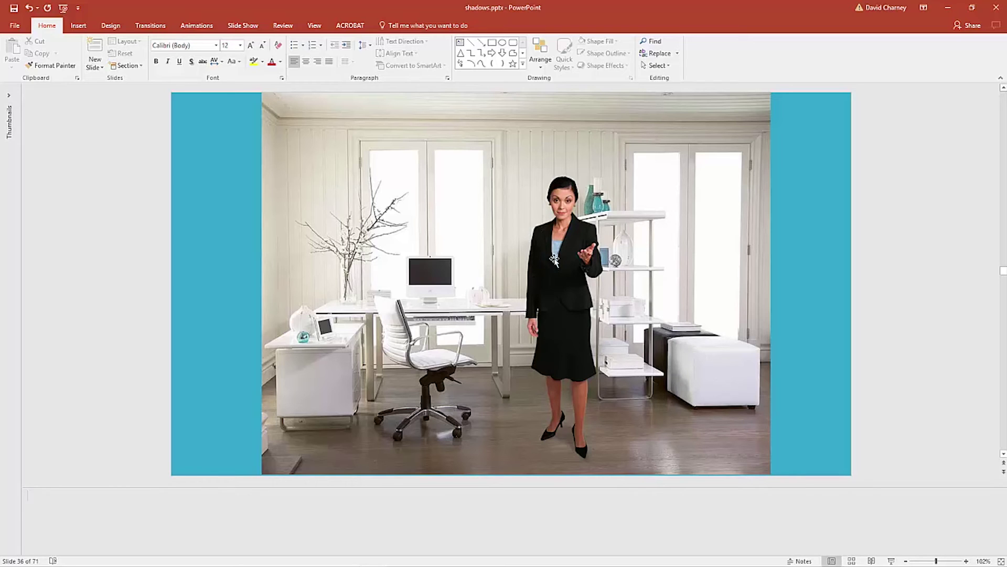
Step: Select the woman picture and cancel an accidental resize
left_click(555, 260)
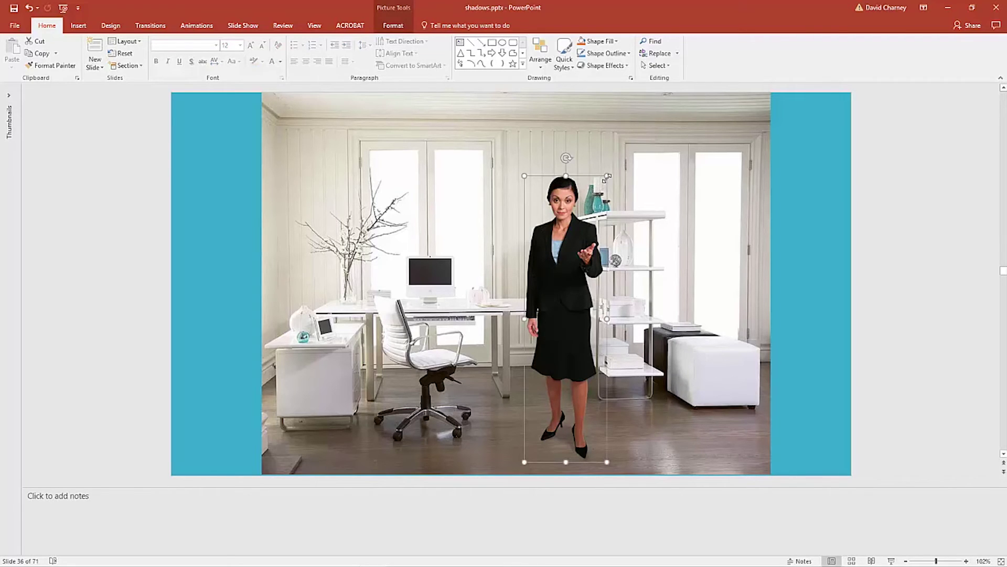
left_click_drag(603, 181, 631, 135)
key("Escape")
Step: Marquee-select the shadow shape at her feet and drag it off the slide's right edge
left_click(889, 386)
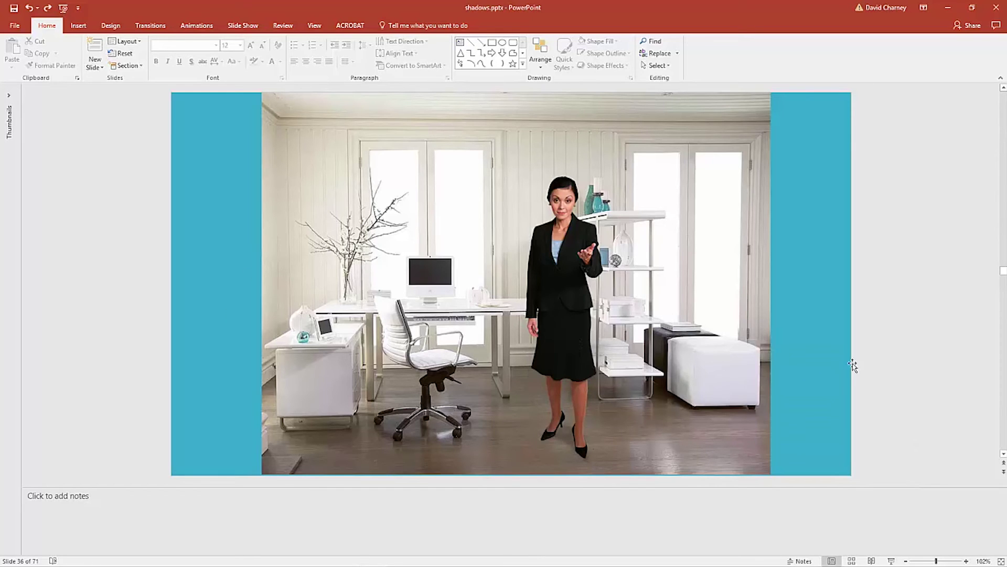
left_click_drag(879, 357, 506, 520)
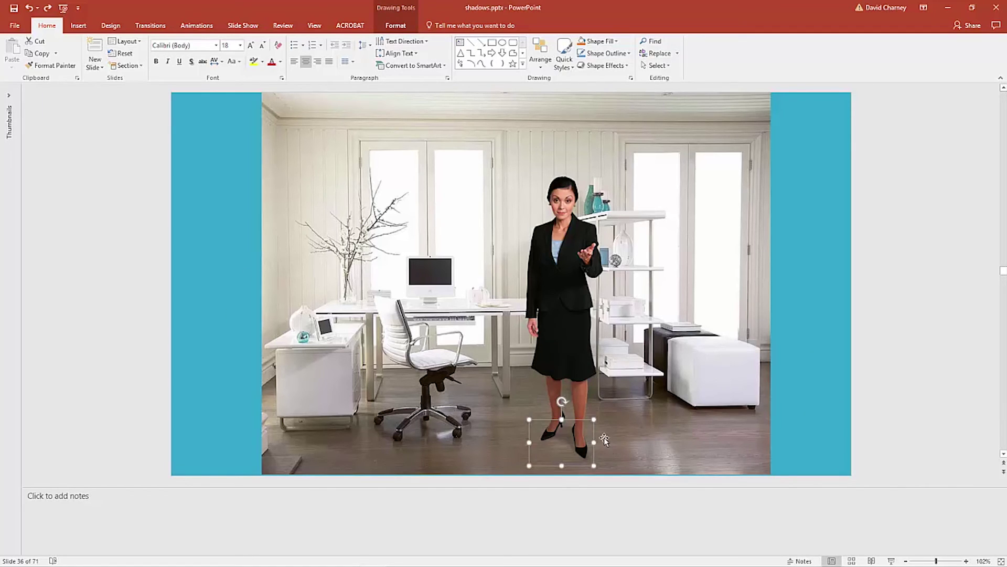
left_click_drag(593, 457, 885, 435)
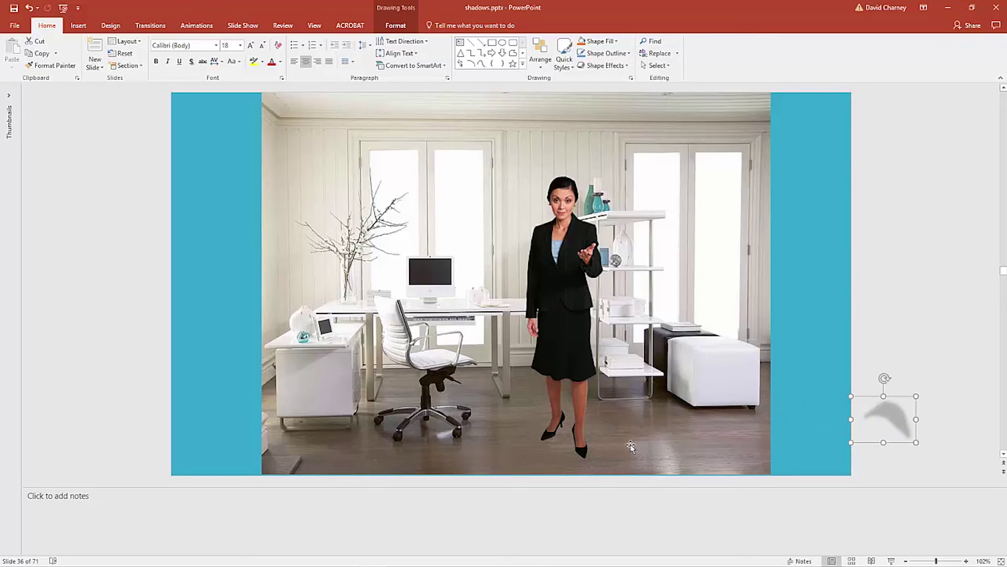